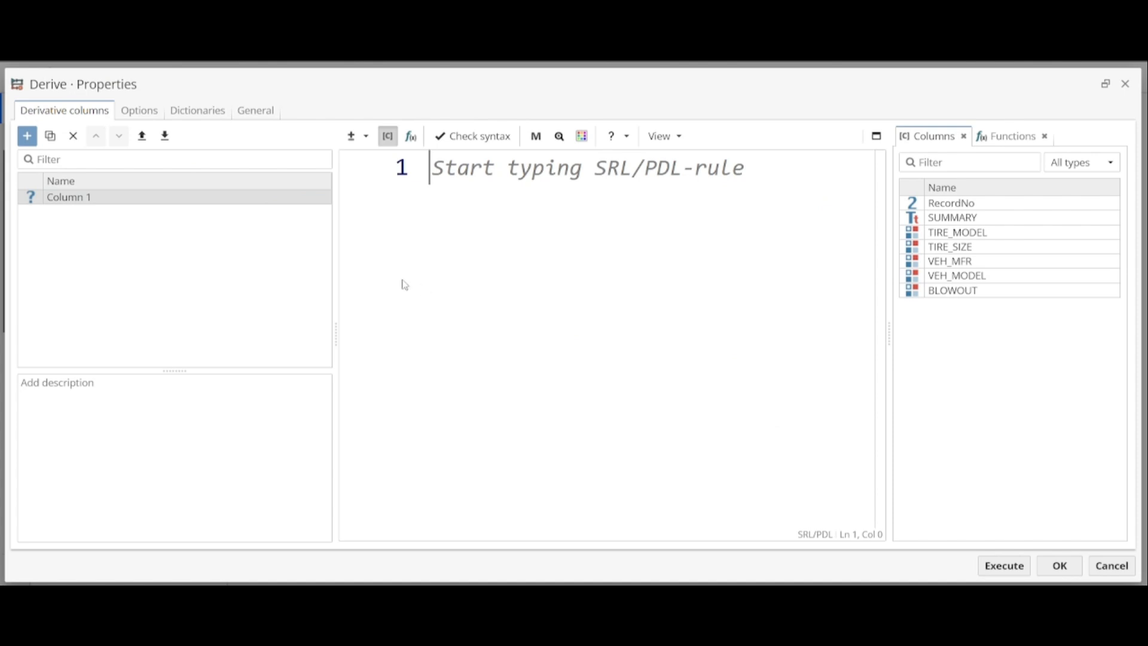
Step: Rename the derived column Column 1 as Make/Model
{"action": "left_click", "coordinate": [269, 244]}
{"action": "left_click", "coordinate": [163, 196]}
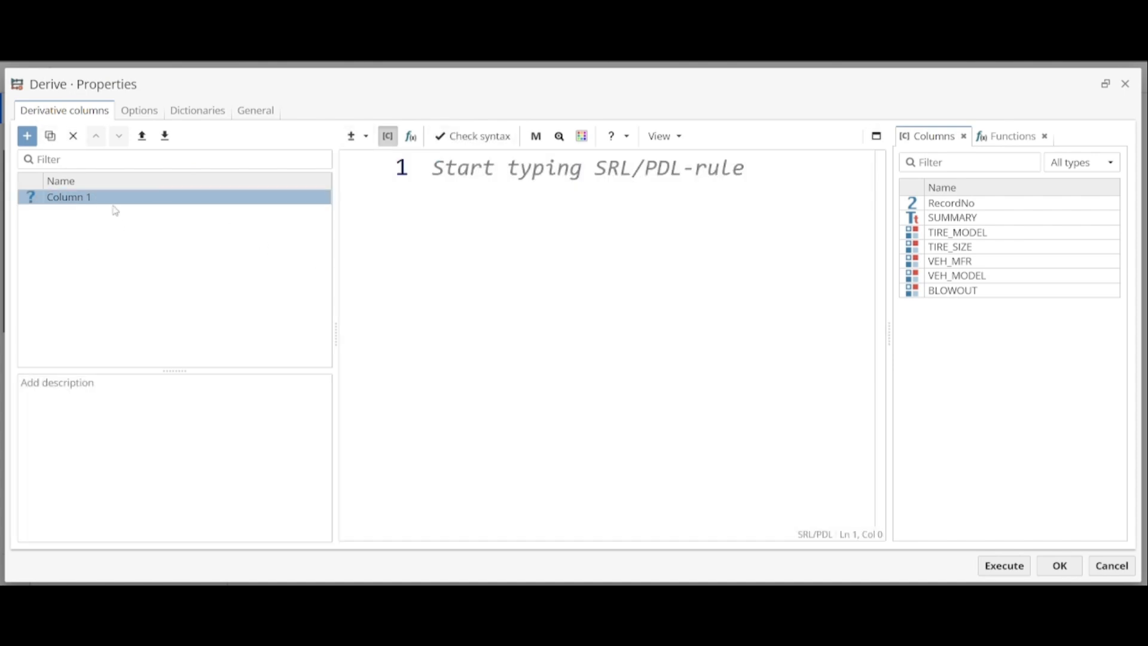
{"action": "left_click_drag", "start_coordinate": [91, 197], "coordinate": [48, 178]}
{"action": "type", "text": "Make/Model"}
{"action": "left_click", "coordinate": [601, 206]}
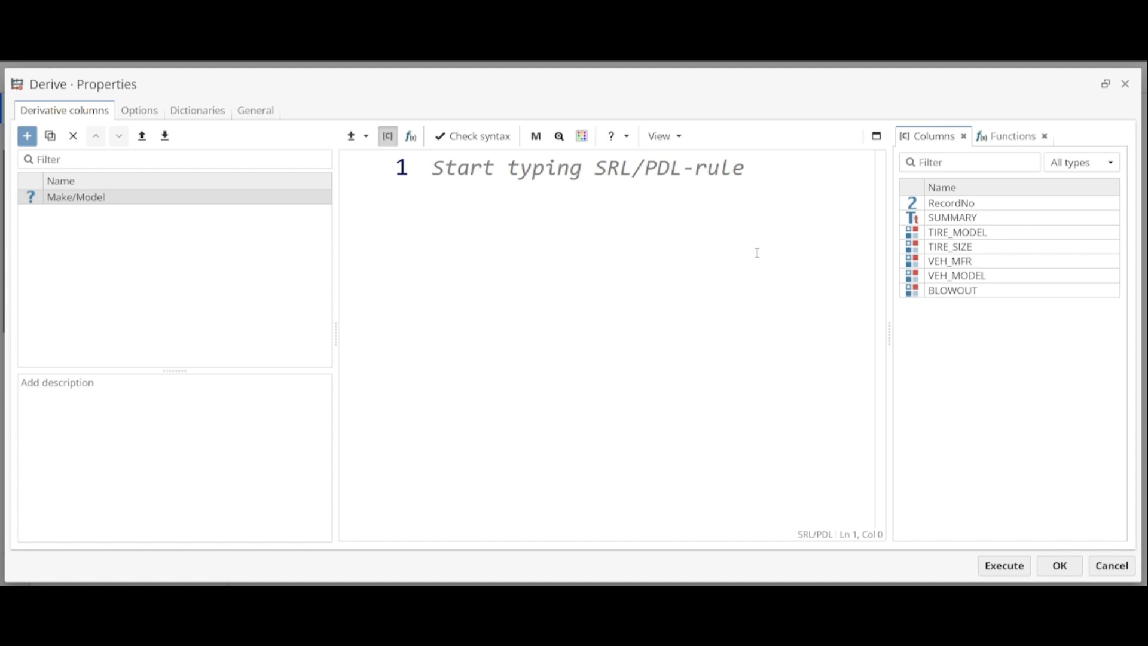
Step: Build the Make/Model rule as [VEH_MFR]+[VEH_MODEL] from the available input columns
{"action": "left_click", "coordinate": [964, 266]}
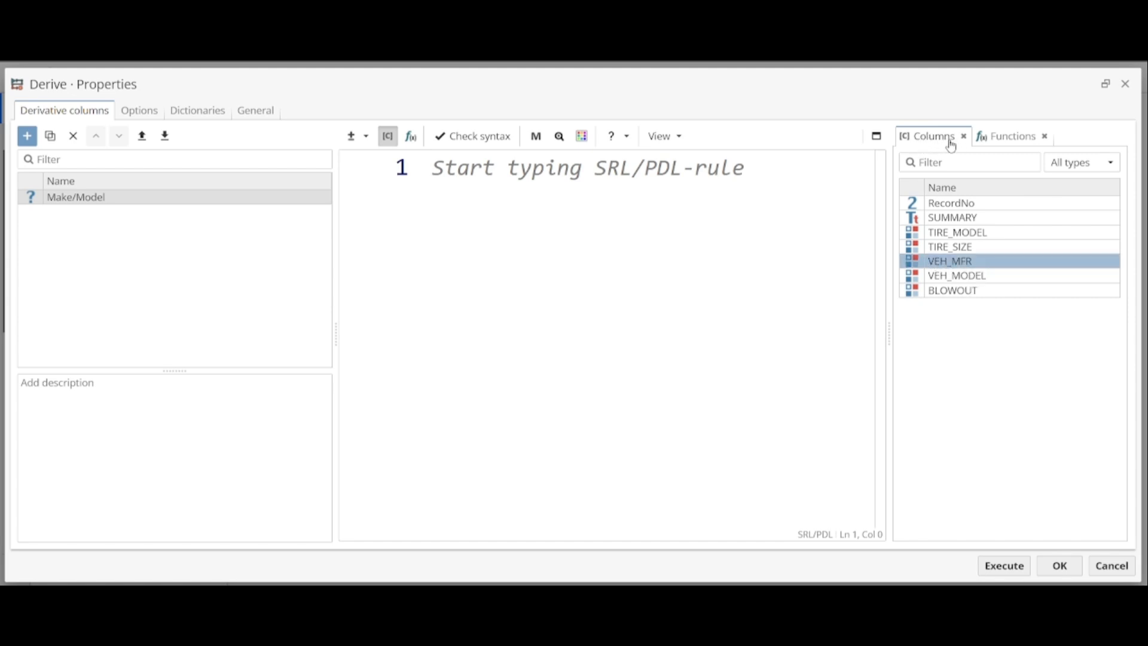
{"action": "double_click", "coordinate": [972, 266]}
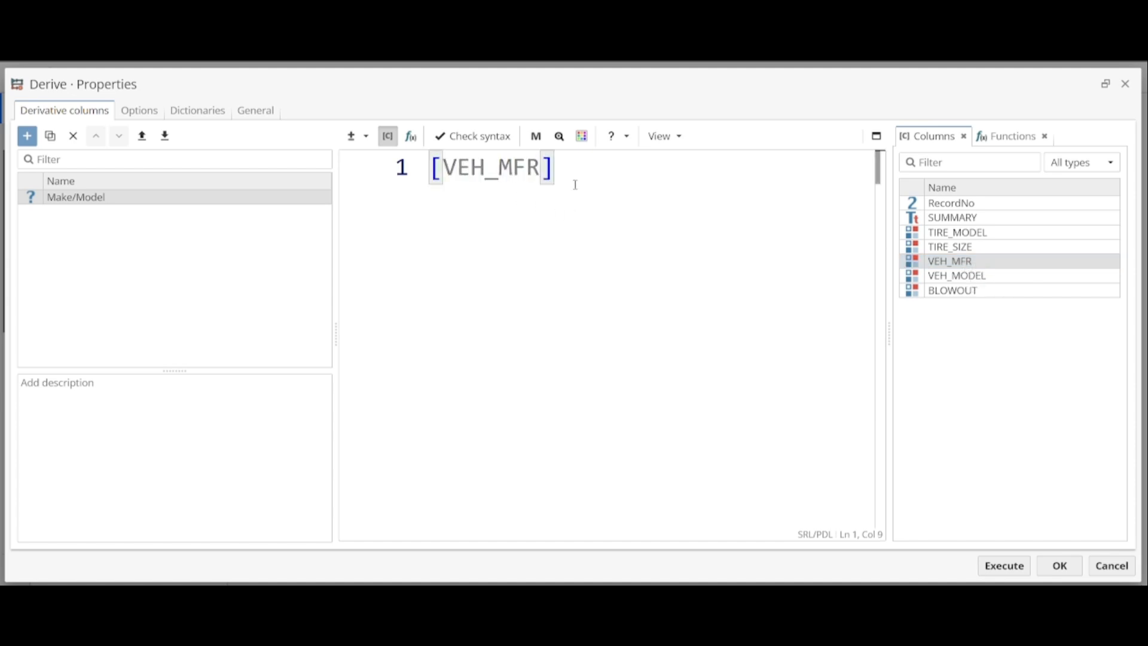
{"action": "left_click", "coordinate": [443, 169]}
{"action": "left_click_drag", "start_coordinate": [445, 170], "coordinate": [543, 168]}
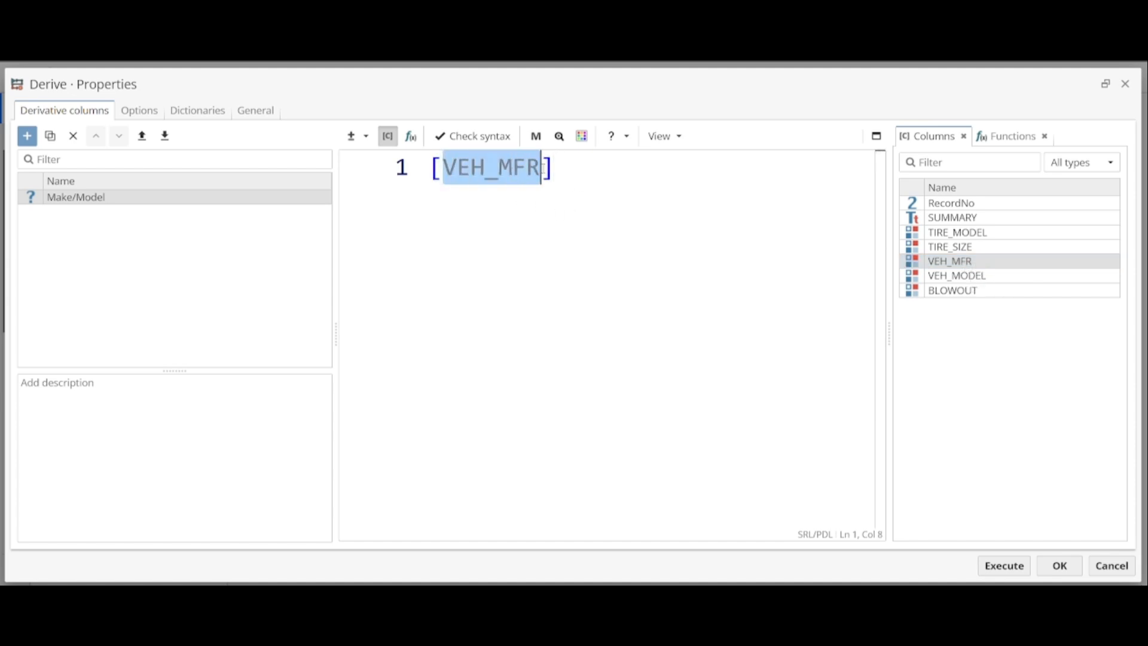
{"action": "left_click", "coordinate": [598, 176]}
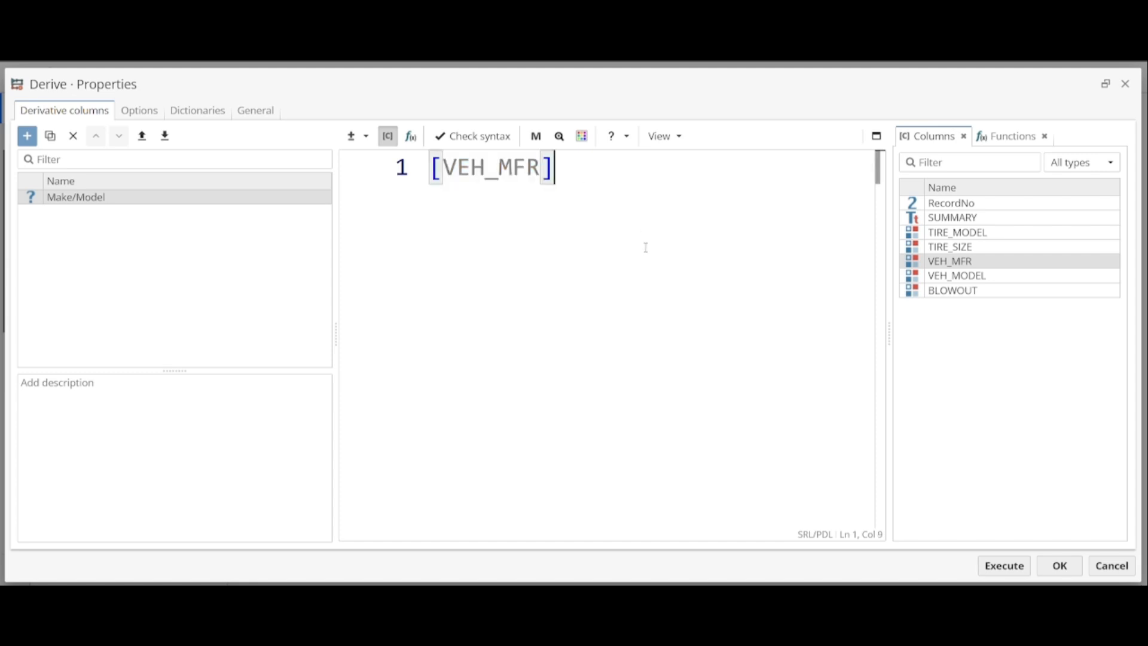
{"action": "type", "text": "+"}
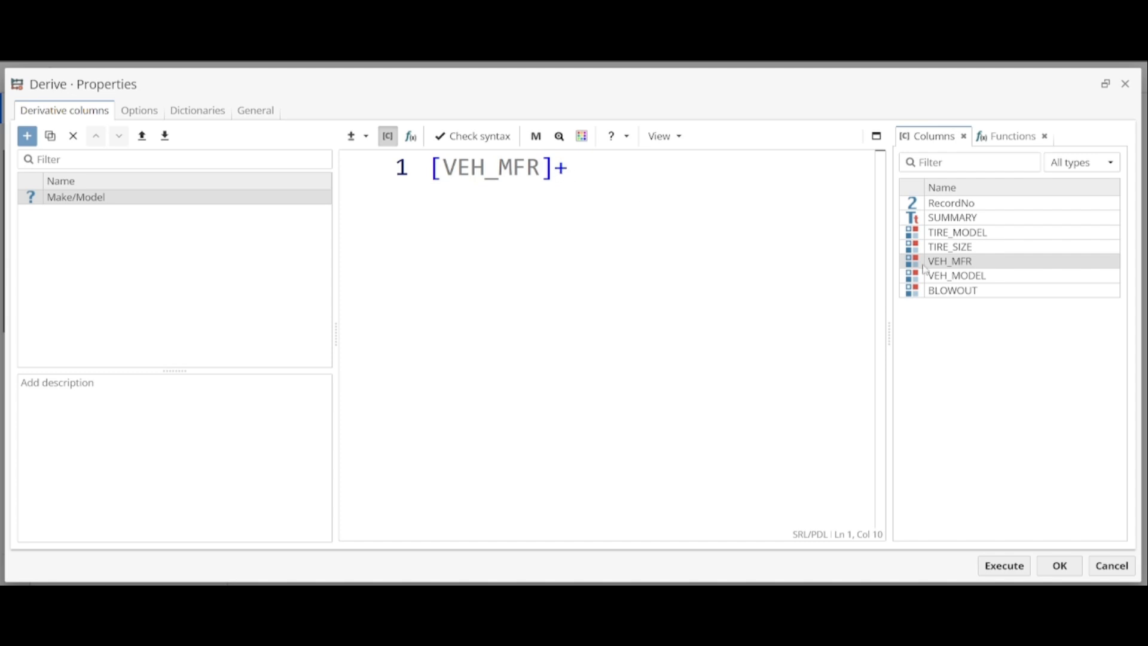
{"action": "left_click", "coordinate": [959, 280]}
{"action": "double_click", "coordinate": [959, 279]}
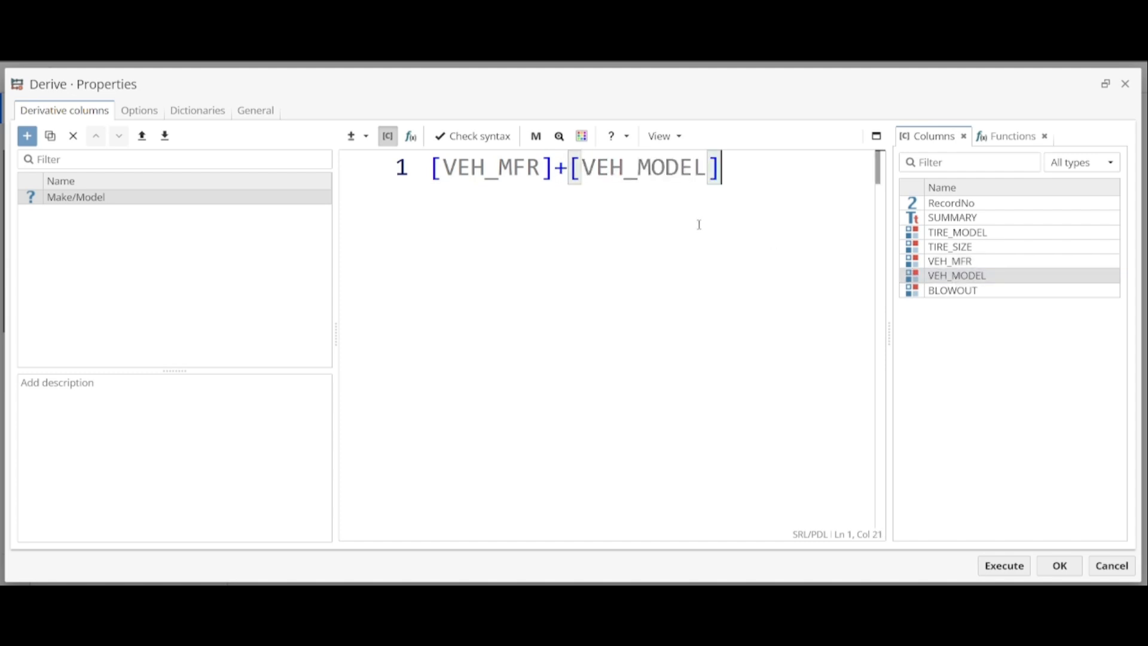
Step: Execute the derive node and inspect the Make/Model column in its output dataset
{"action": "left_click", "coordinate": [1003, 565]}
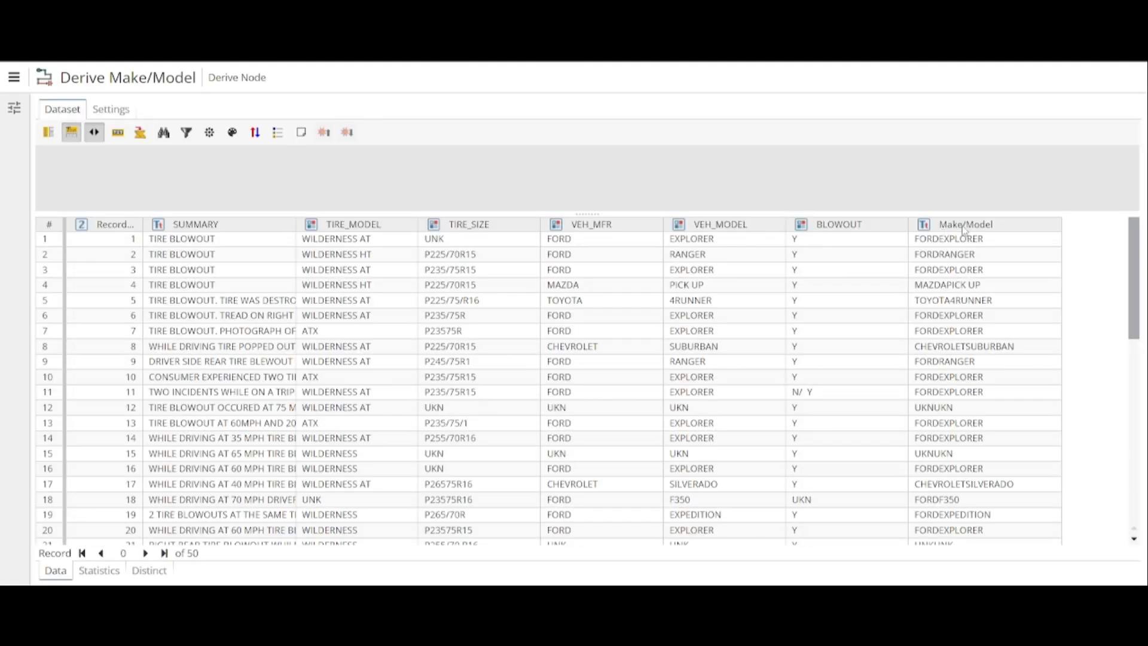
{"action": "left_click", "coordinate": [964, 231]}
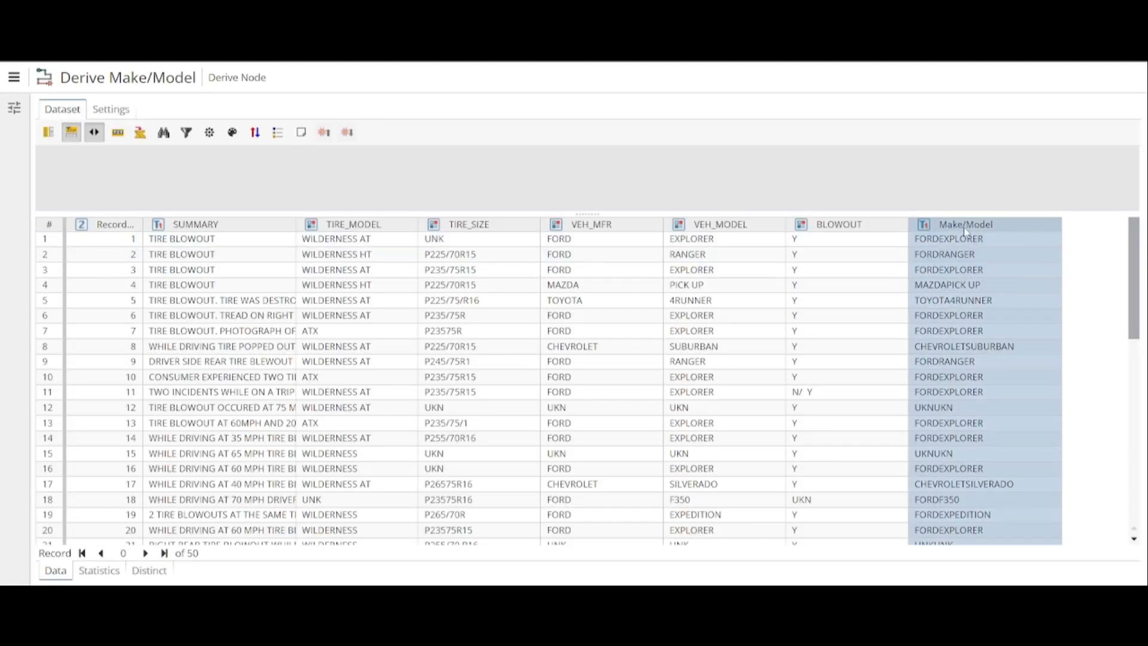
{"action": "left_click", "coordinate": [963, 240]}
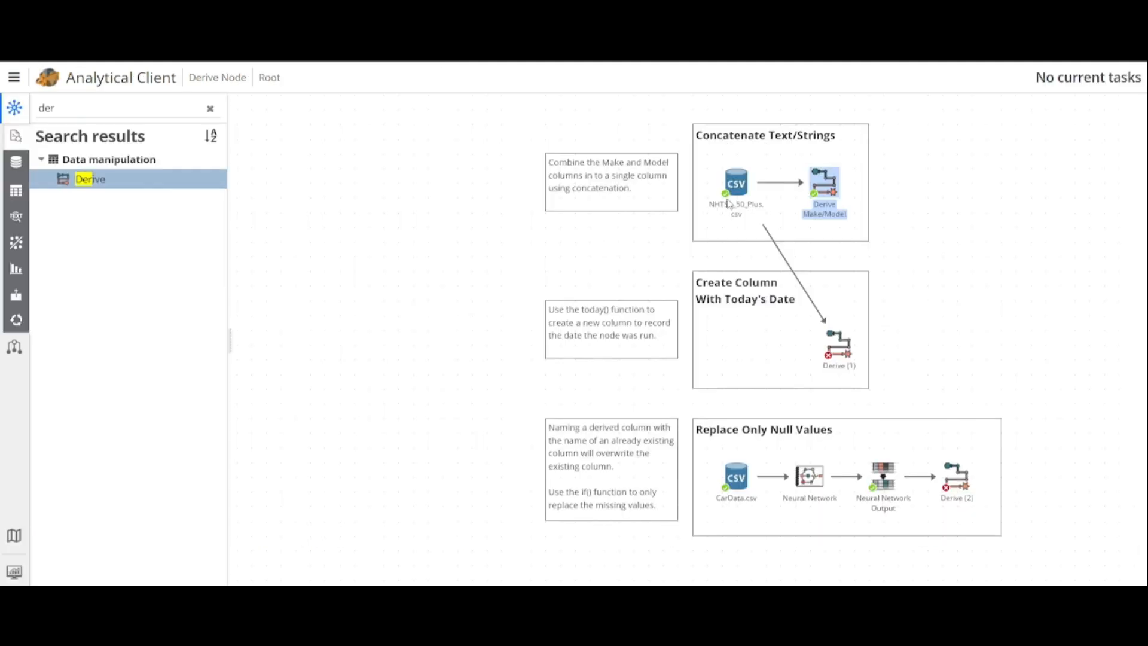
Step: Change the Derive Make/Model node's rule to [VEH_MFR]+" "+[VEH_MODEL], execute it and check the first record's Make/Model value
{"action": "right_click", "coordinate": [844, 171]}
{"action": "left_click", "coordinate": [884, 242]}
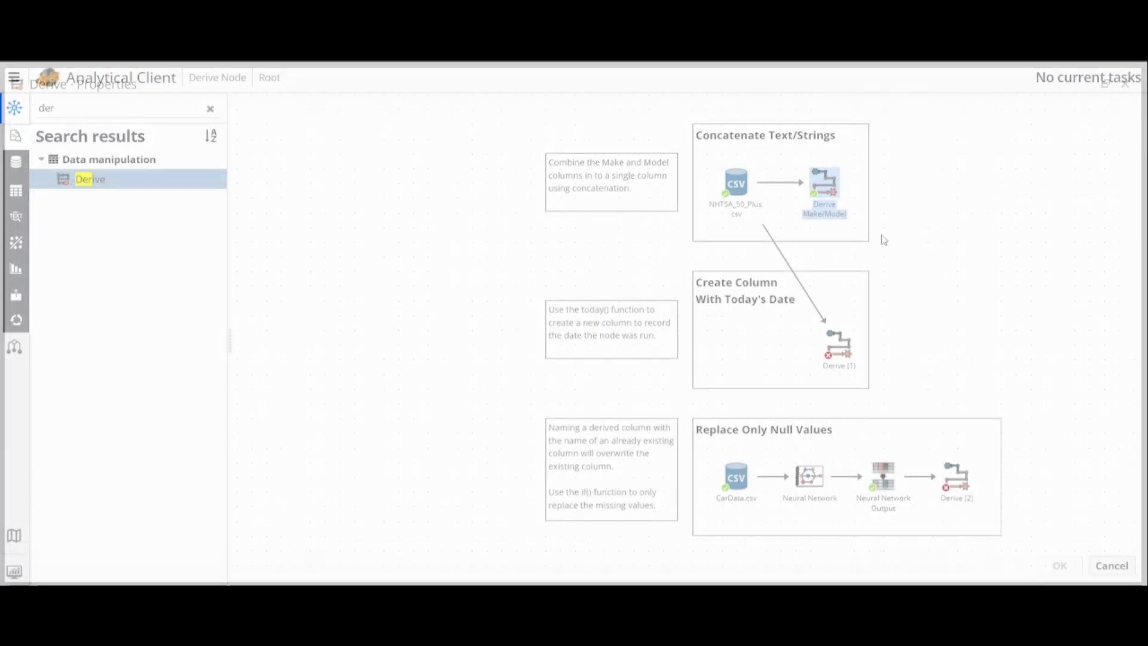
{"action": "left_click", "coordinate": [588, 158]}
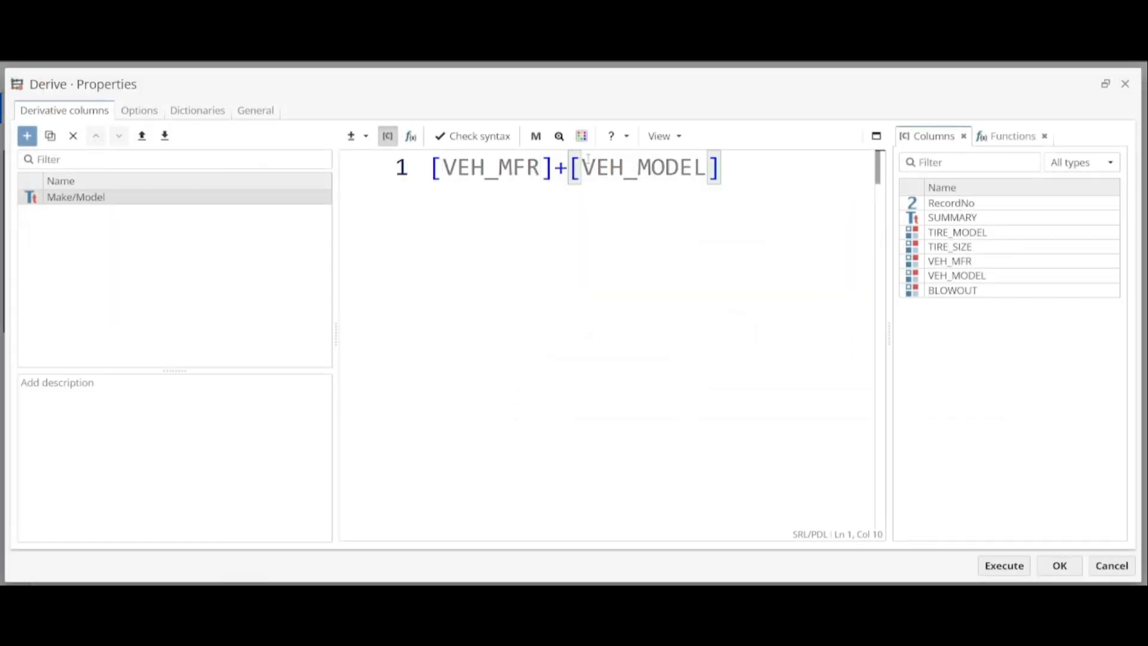
{"action": "type", "text": "+"}
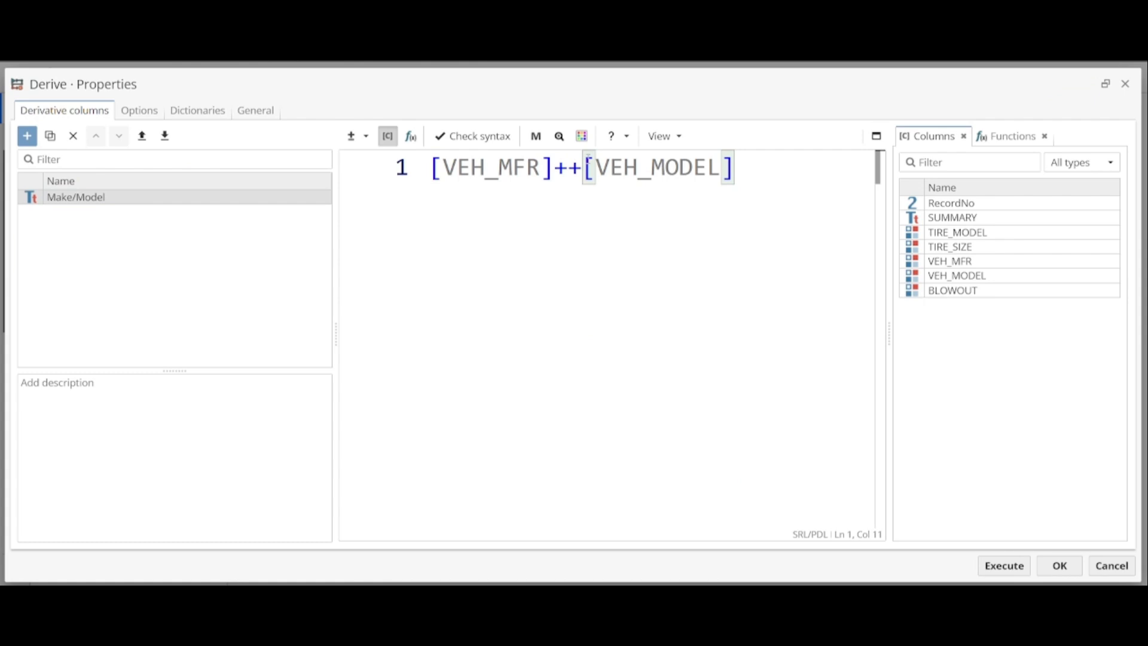
{"action": "key", "text": "Left"}
{"action": "type", "text": "\"\""}
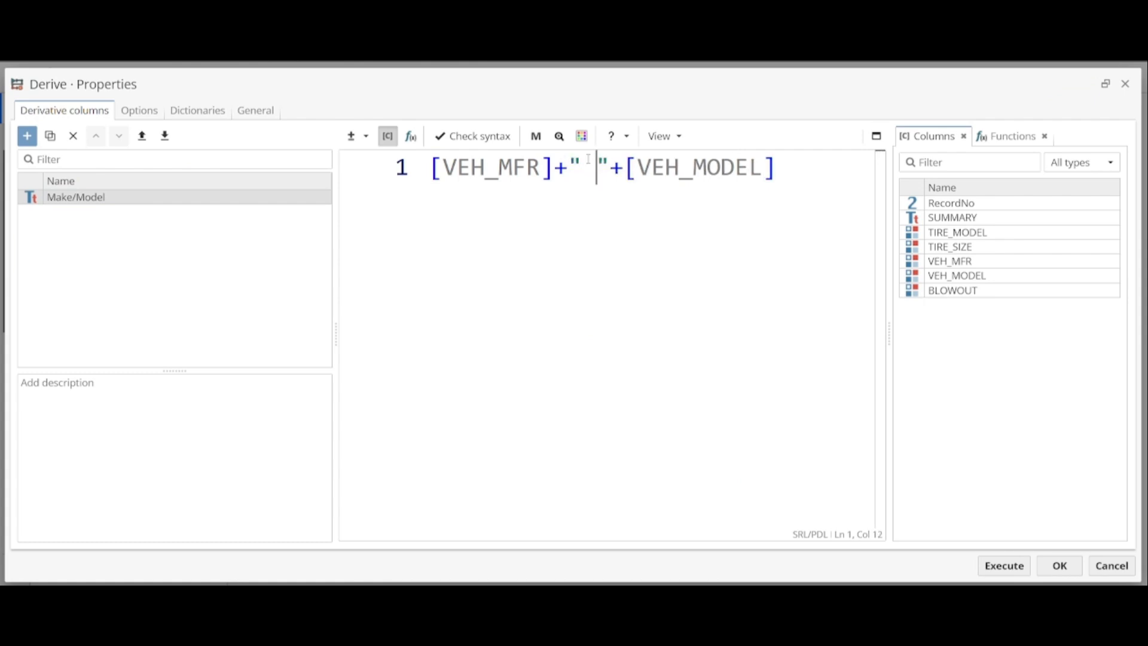
{"action": "left_click_drag", "start_coordinate": [566, 161], "coordinate": [610, 168]}
{"action": "left_click", "coordinate": [730, 213]}
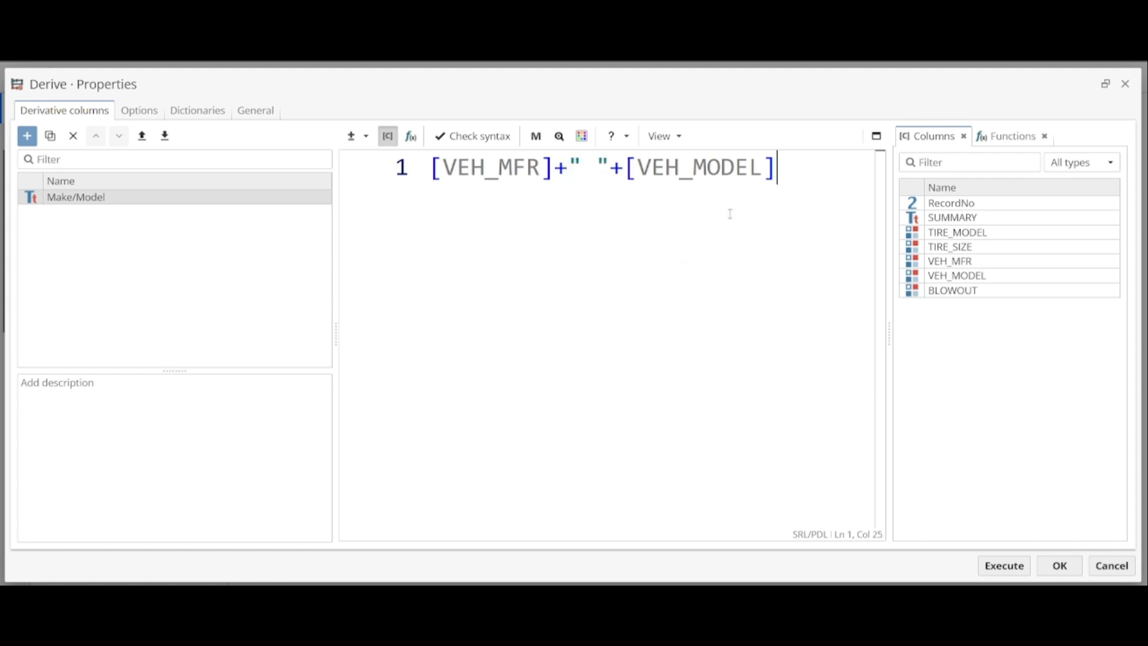
{"action": "left_click", "coordinate": [1005, 566]}
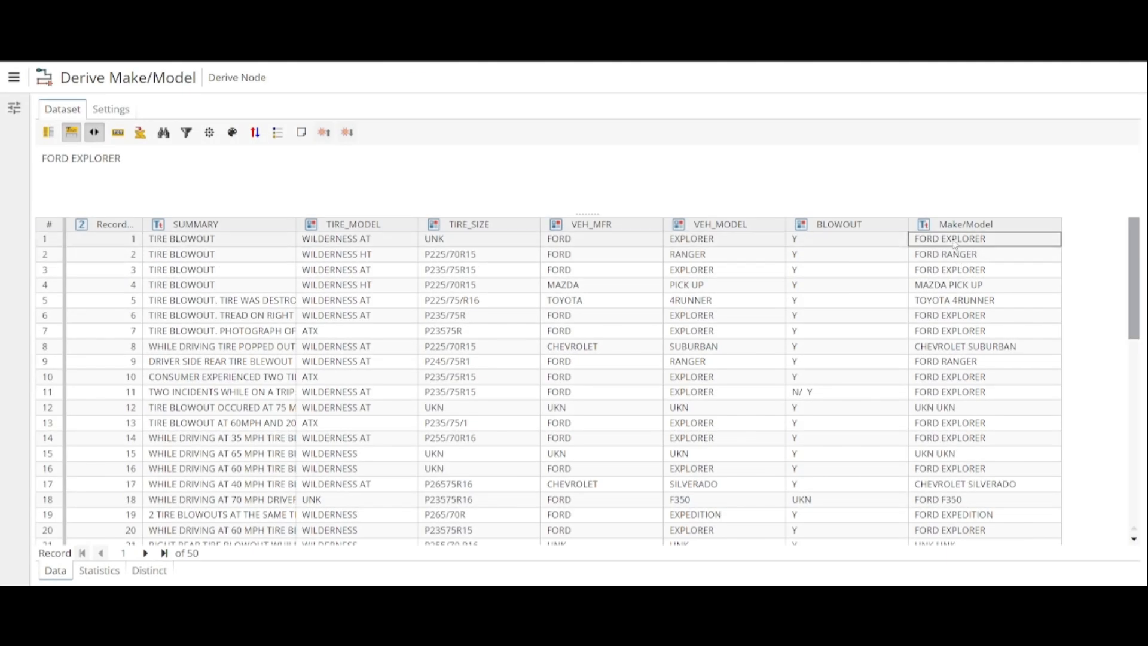
{"action": "left_click", "coordinate": [957, 240]}
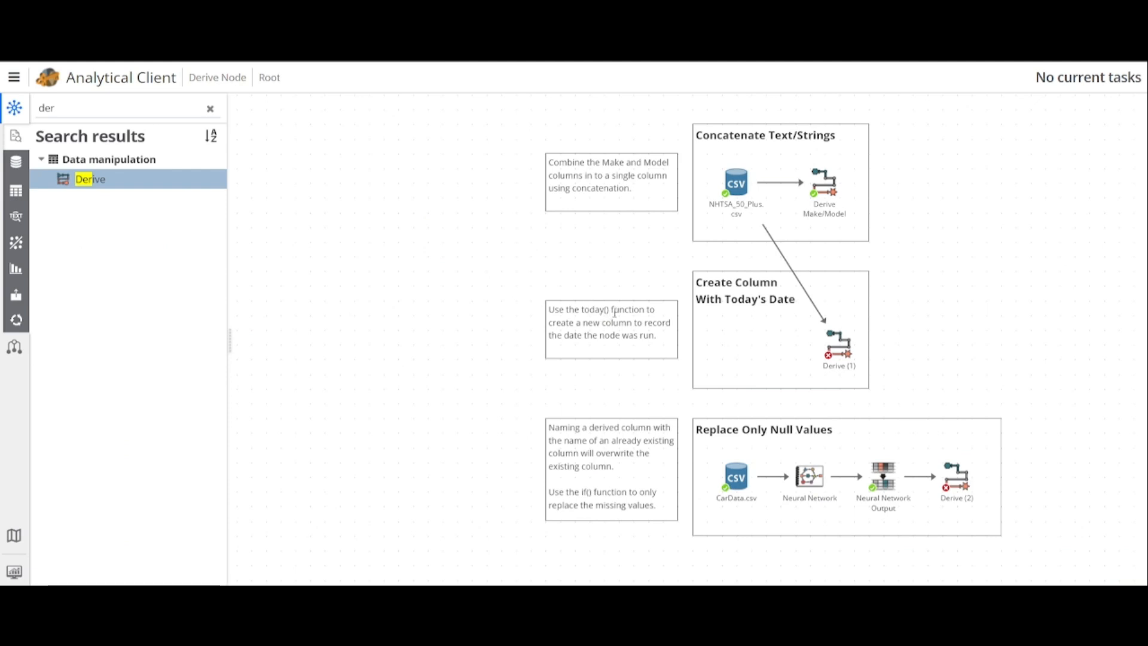
Step: Open the properties of the Derive (1) node and rename its derived column as Date
{"action": "right_click", "coordinate": [833, 347]}
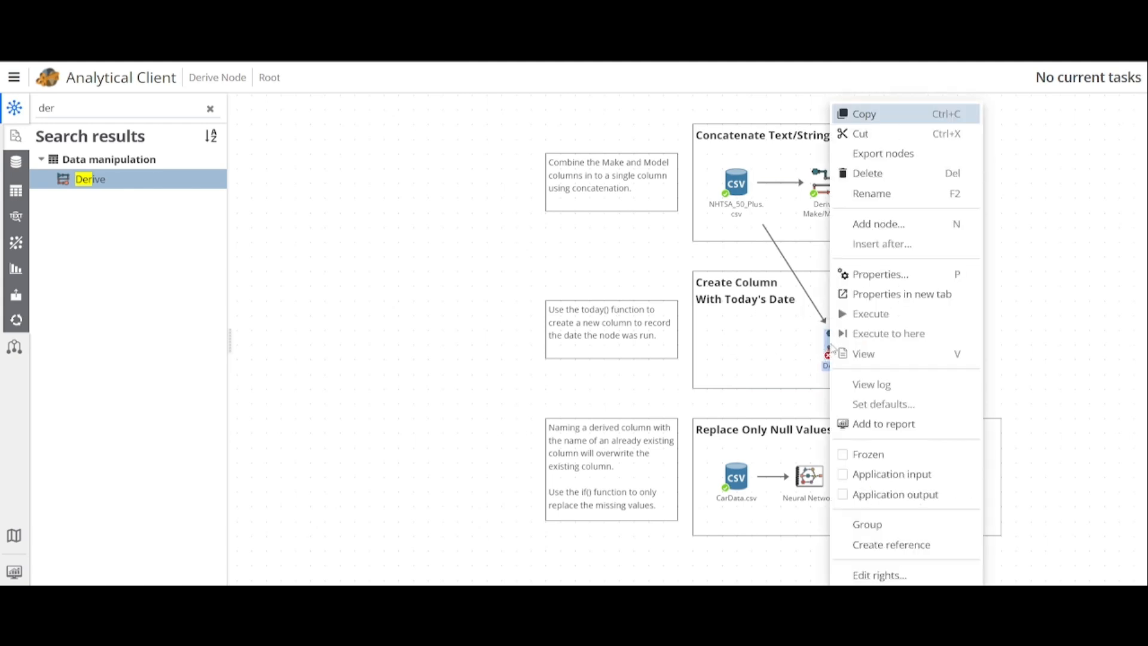
{"action": "left_click", "coordinate": [864, 277]}
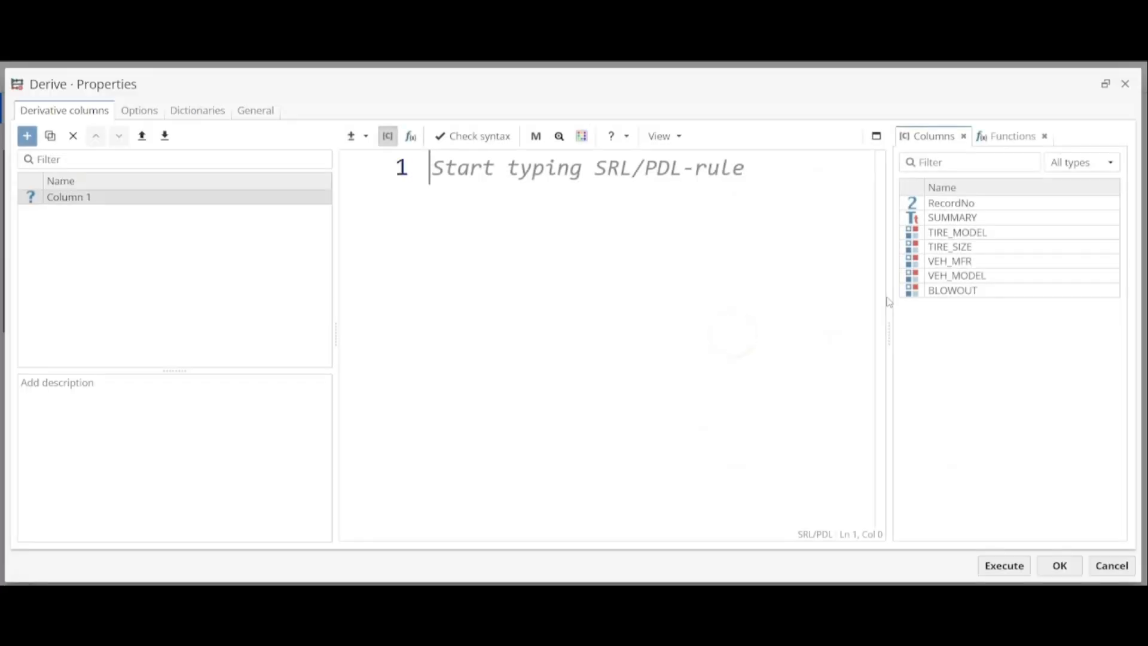
{"action": "double_click", "coordinate": [182, 196]}
{"action": "type", "text": "Da"}
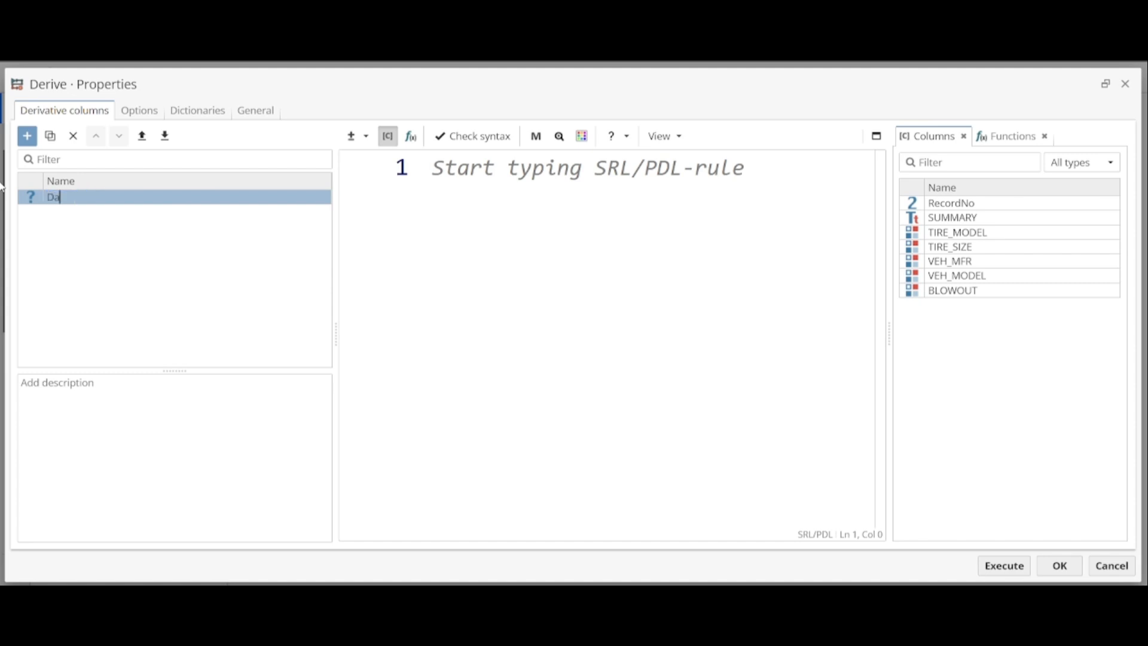
{"action": "type", "text": "te"}
{"action": "left_click", "coordinate": [550, 210]}
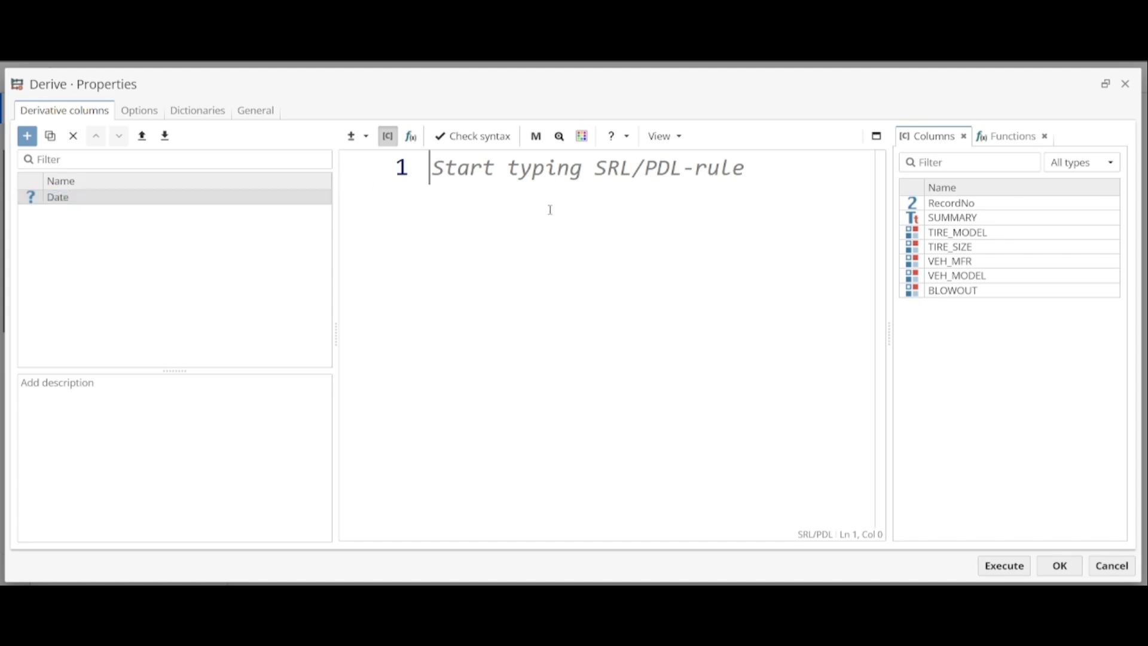
Step: Set the Date column's rule to today(), execute the node and view the Date column in its output
{"action": "type", "text": "to"}
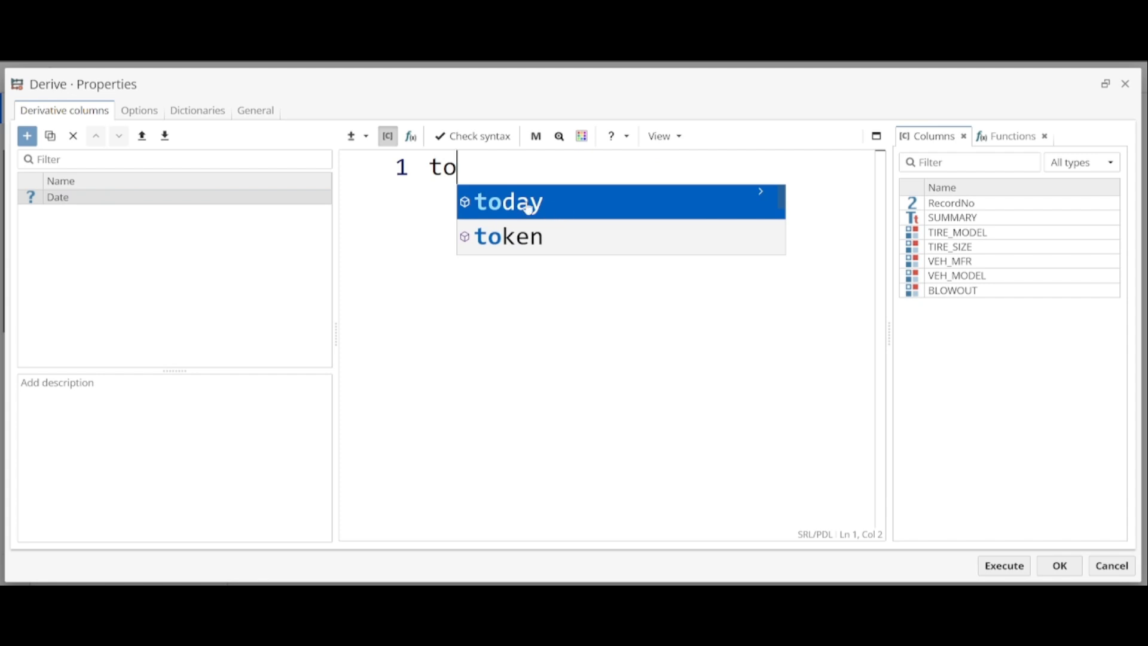
{"action": "left_click", "coordinate": [571, 207]}
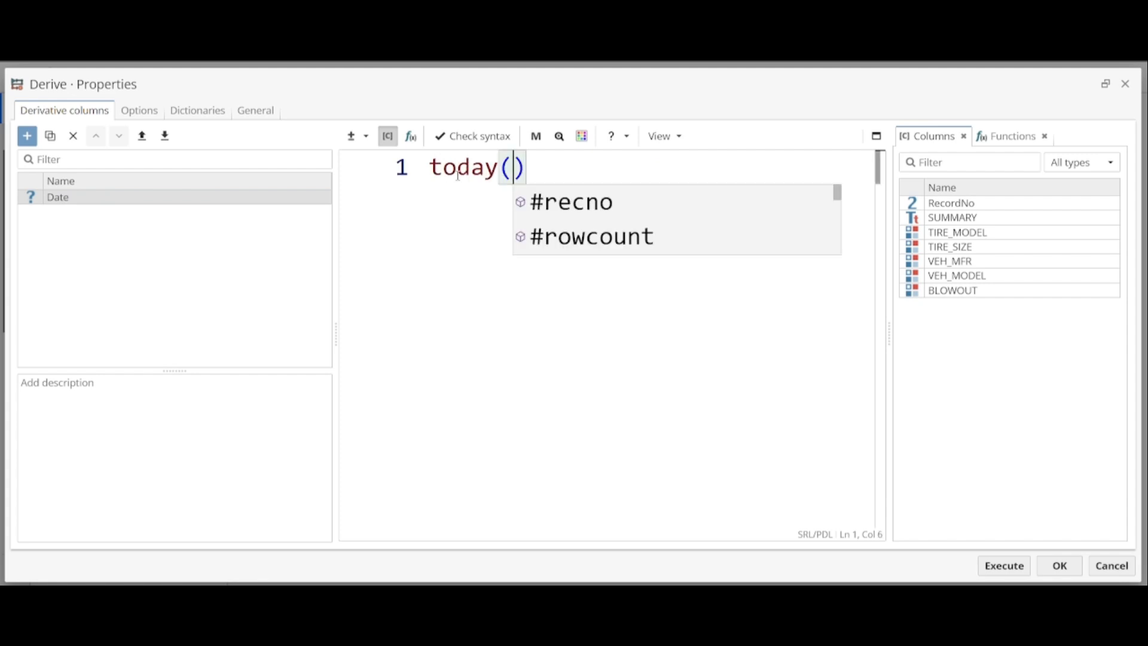
{"action": "left_click", "coordinate": [610, 294]}
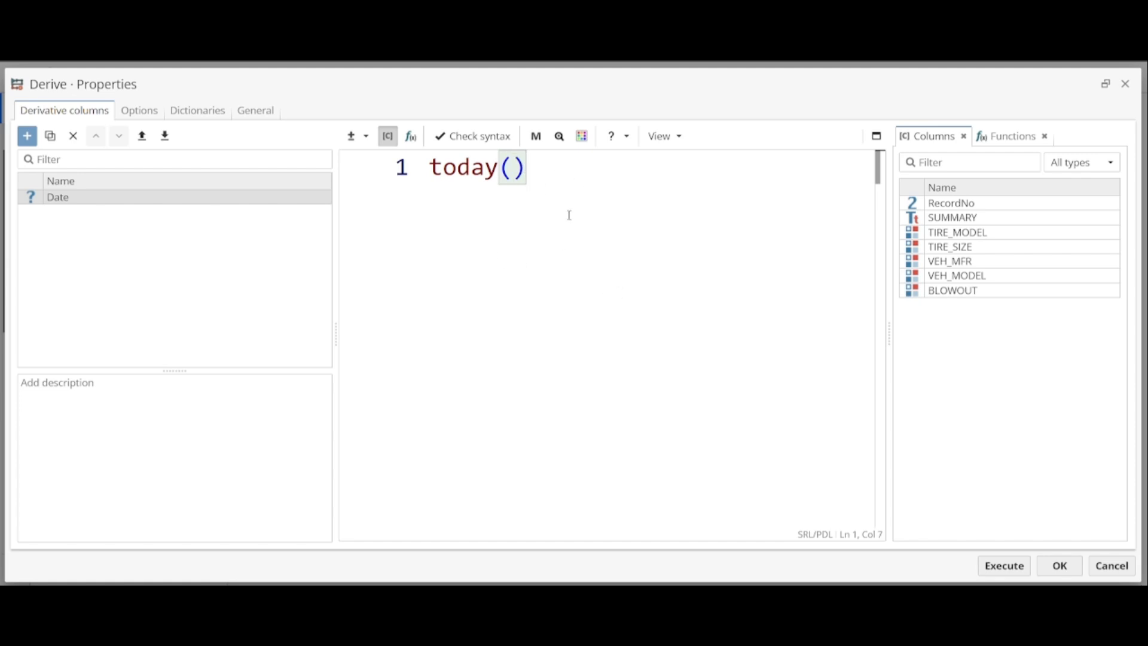
{"action": "left_click", "coordinate": [509, 170]}
{"action": "left_click", "coordinate": [994, 566]}
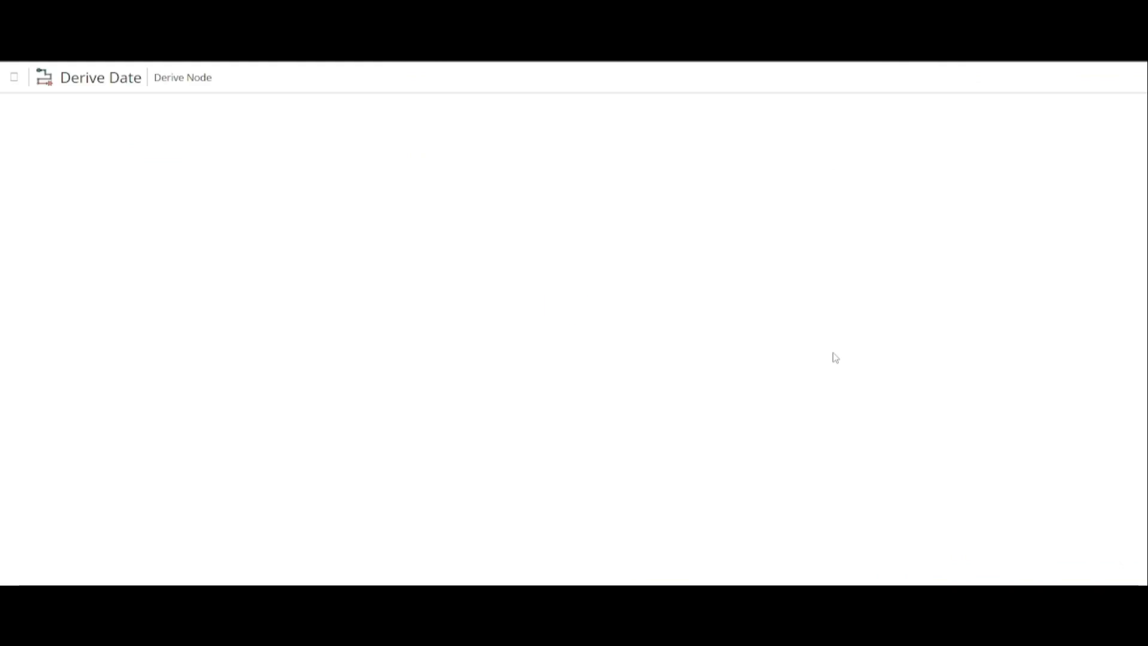
{"action": "left_click", "coordinate": [972, 232]}
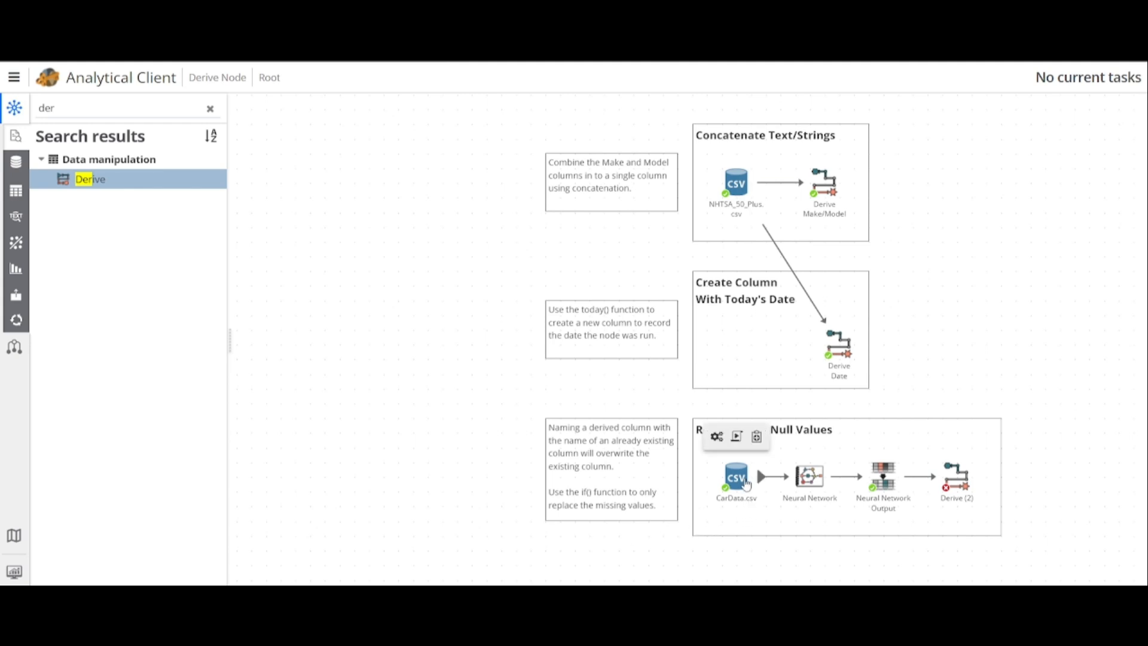
Step: Open the CarData.csv dataset and look through its records for missing Power values, selecting the Ford Pinto's empty Power cell
{"action": "double_click", "coordinate": [742, 479]}
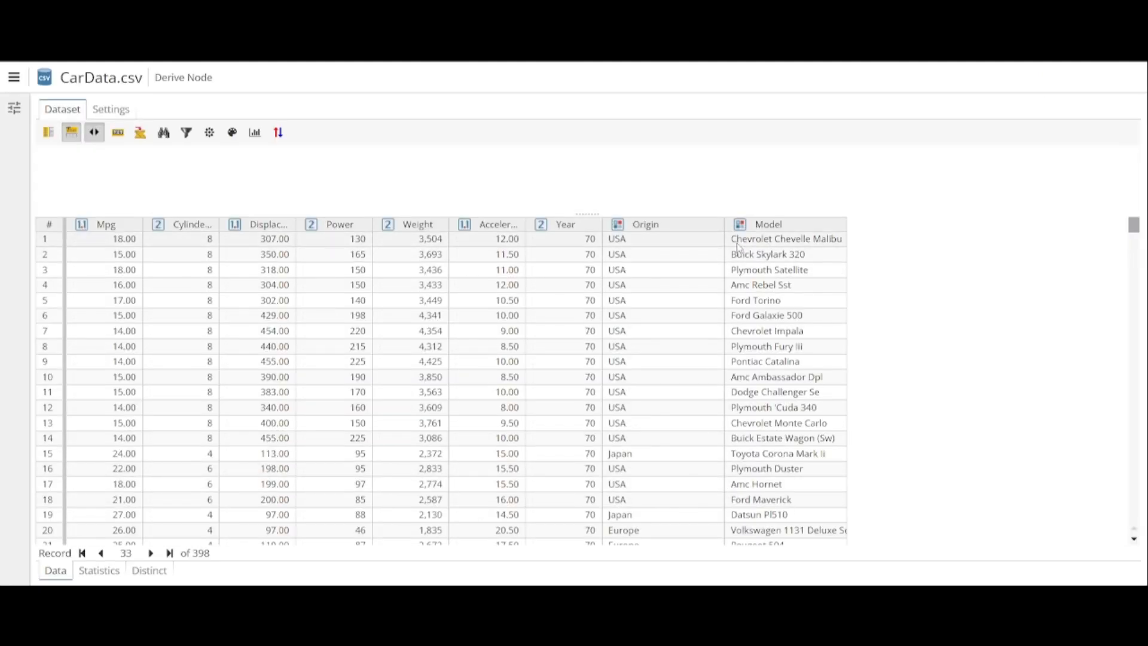
{"action": "left_click", "coordinate": [772, 358]}
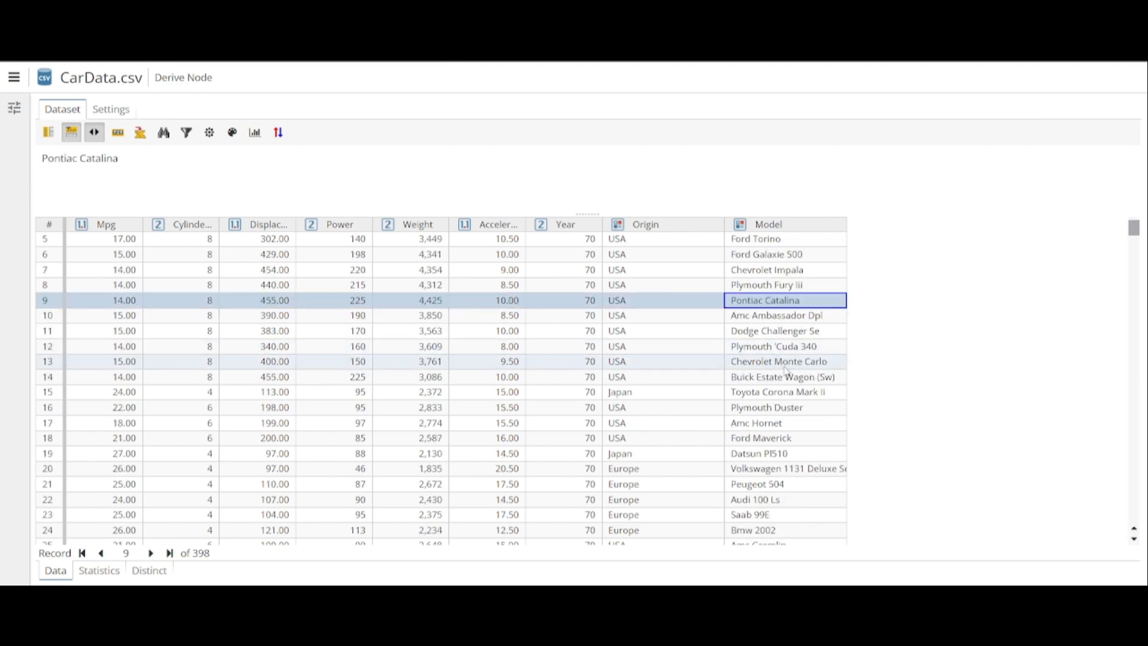
{"action": "scroll", "coordinate": [598, 377], "scroll_direction": "down", "scroll_amount": 2}
{"action": "scroll", "coordinate": [424, 398], "scroll_direction": "down", "scroll_amount": 1}
{"action": "scroll", "coordinate": [425, 398], "scroll_direction": "down", "scroll_amount": 1}
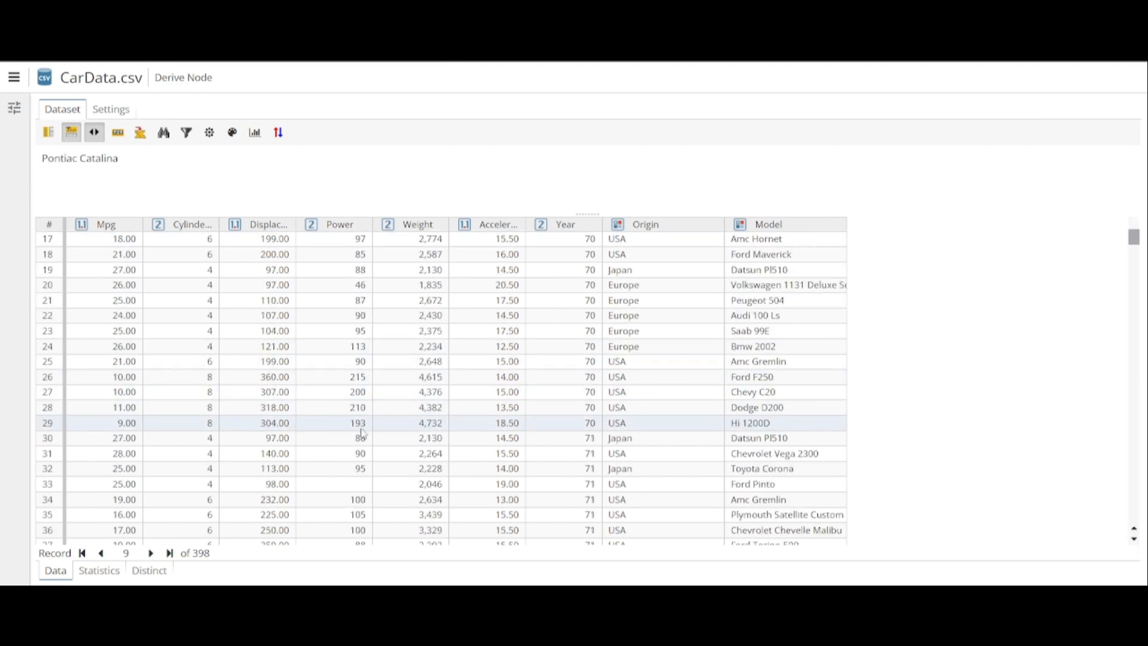
{"action": "left_click", "coordinate": [364, 488]}
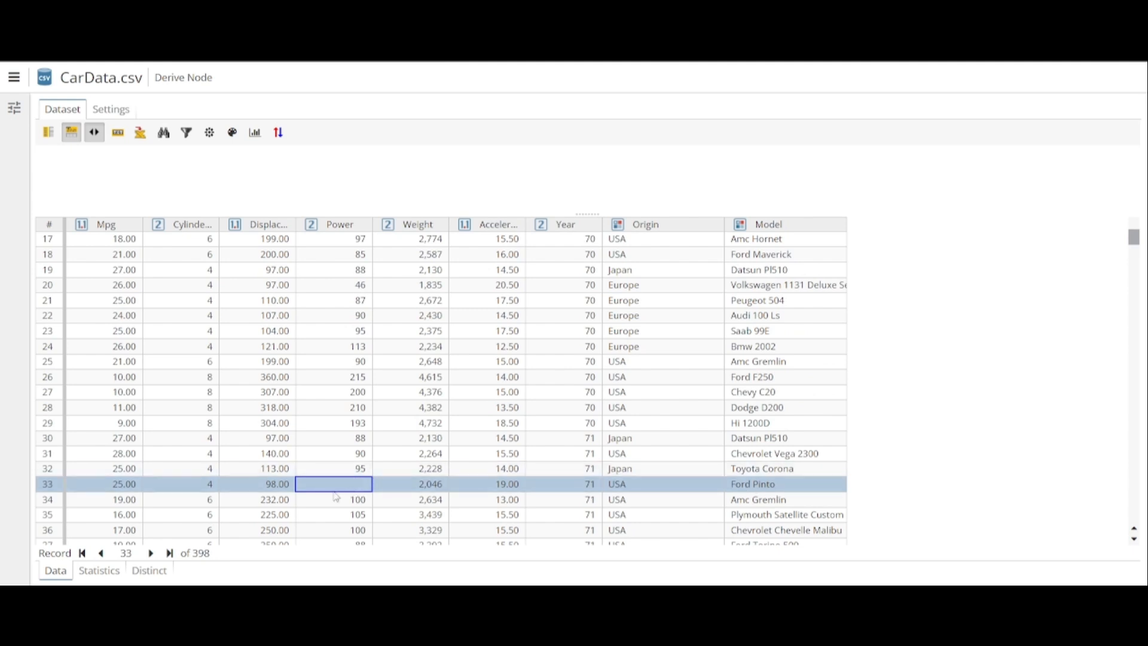
{"action": "scroll", "coordinate": [395, 484], "scroll_direction": "down", "scroll_amount": 2}
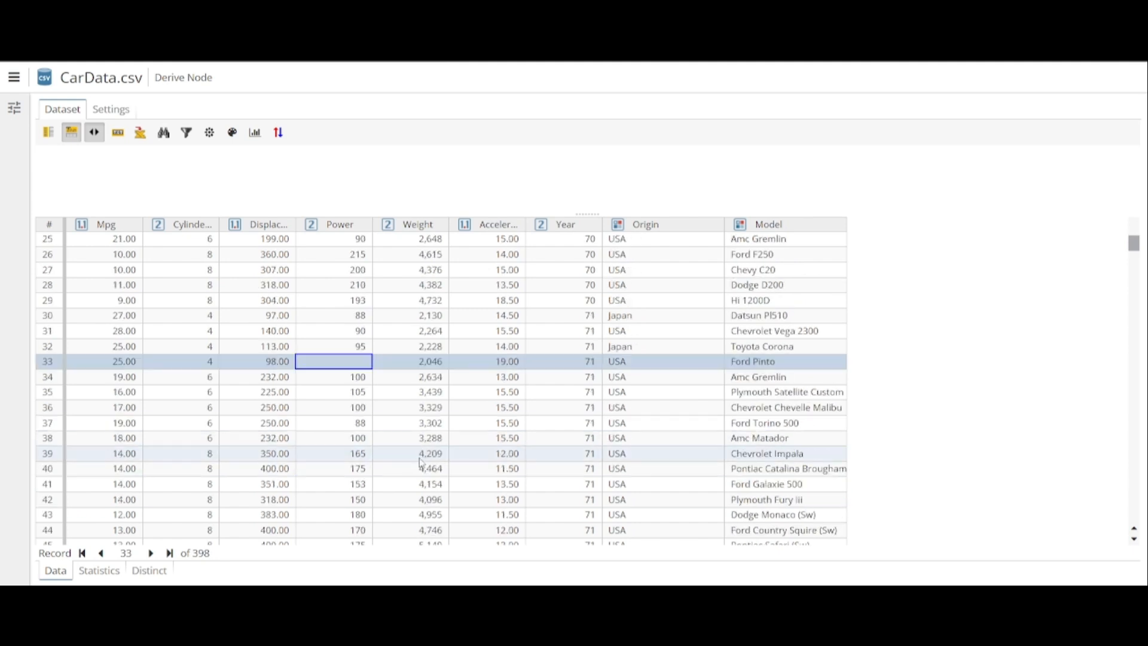
{"action": "scroll", "coordinate": [398, 478], "scroll_direction": "up", "scroll_amount": 2}
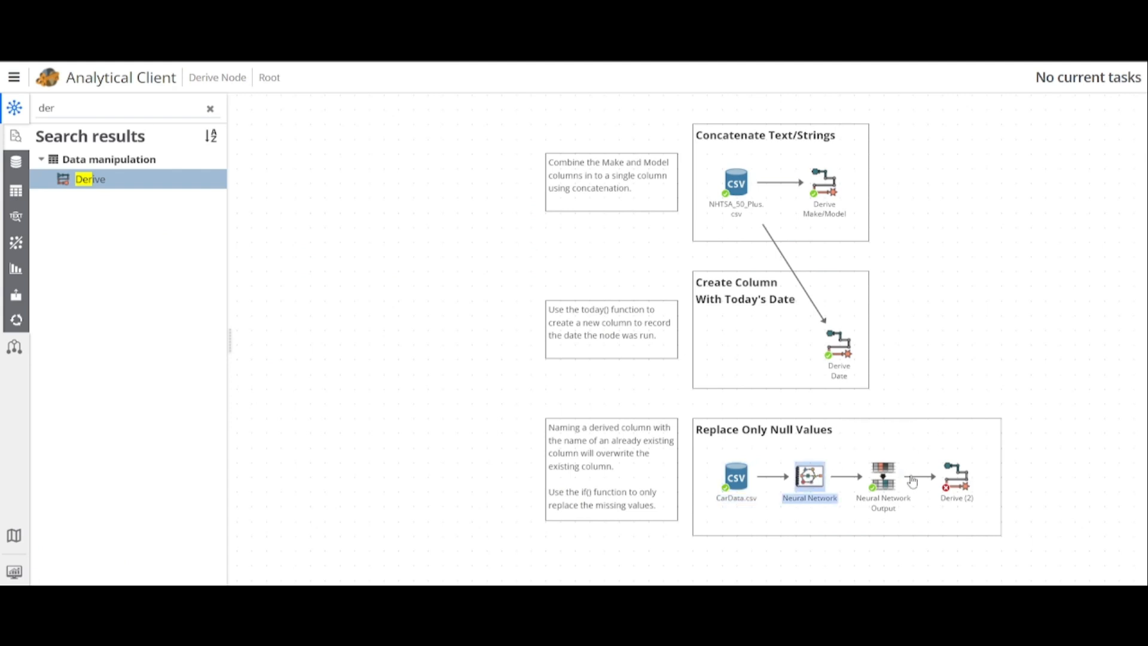
Step: Open the Neural Network Output dataset and examine the Ford Pinto record's Power and NN_Power values
{"action": "double_click", "coordinate": [883, 477]}
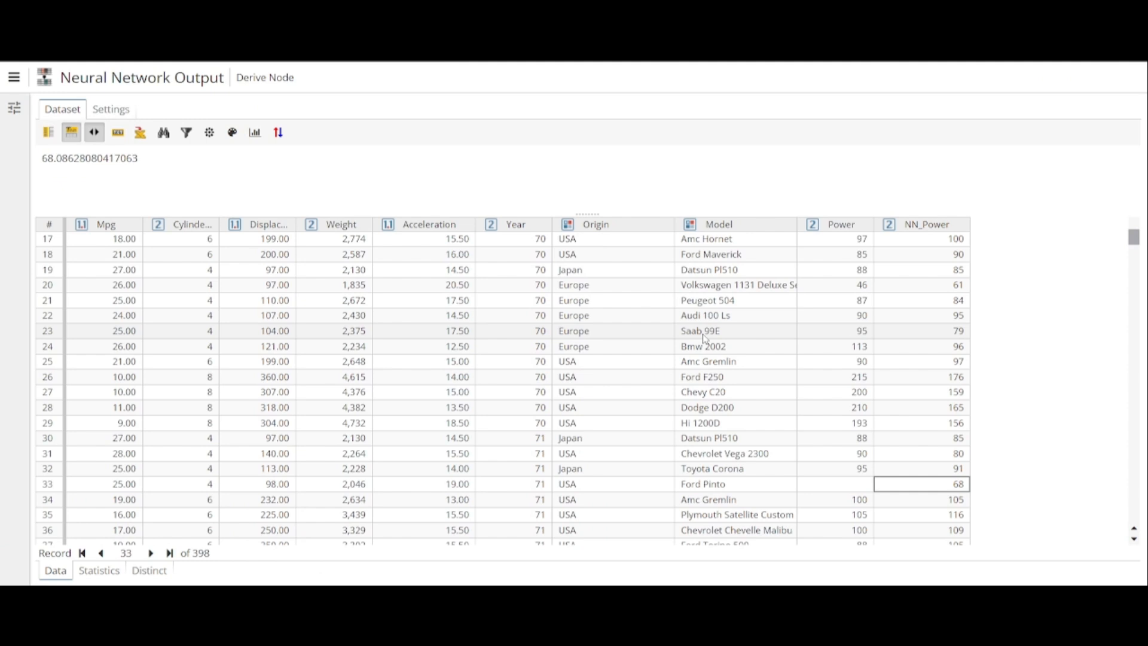
{"action": "left_click", "coordinate": [755, 489]}
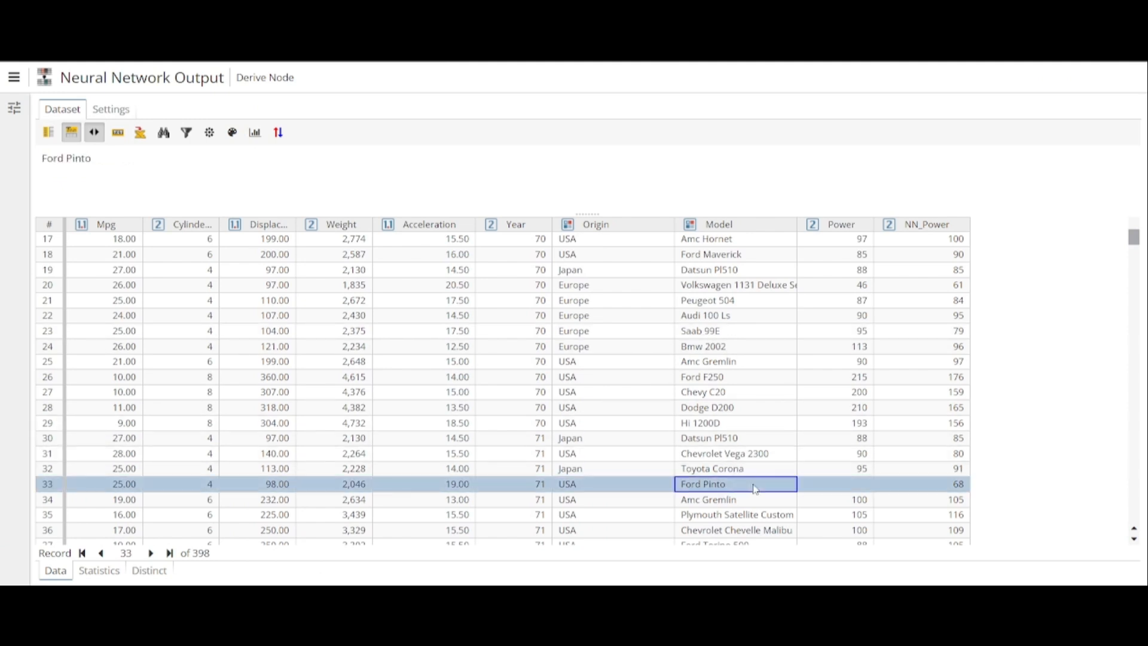
Step: Compare the Ford Pinto record's predicted NN_Power cell with its Power cell in the Neural Network Output dataset
{"action": "left_click", "coordinate": [906, 489]}
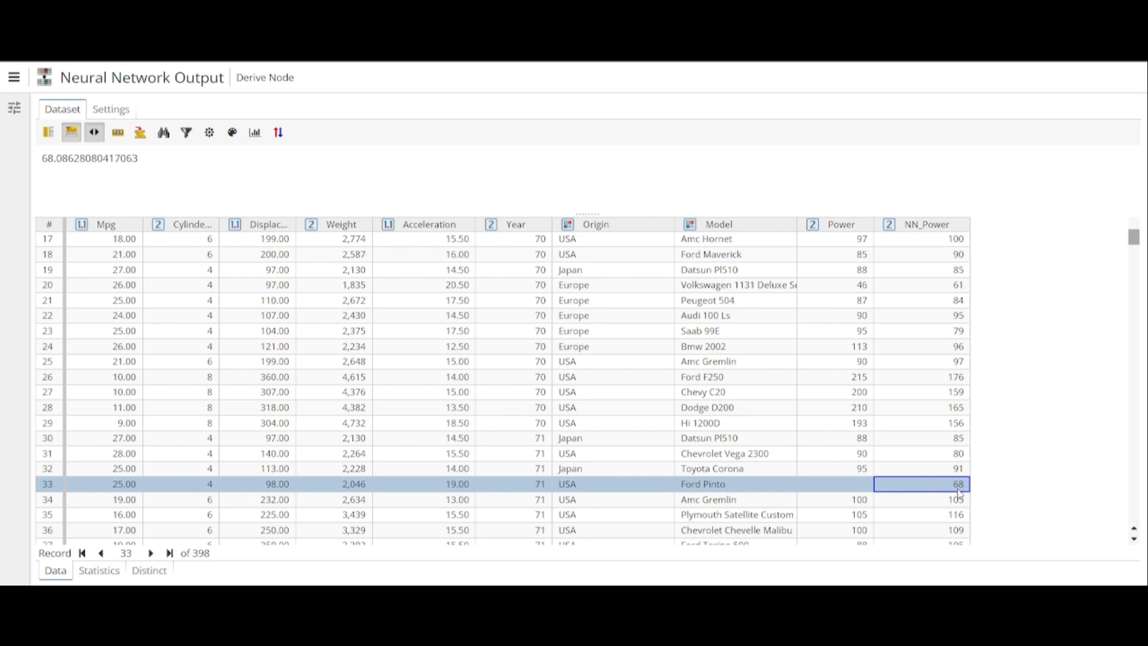
{"action": "left_click", "coordinate": [866, 486]}
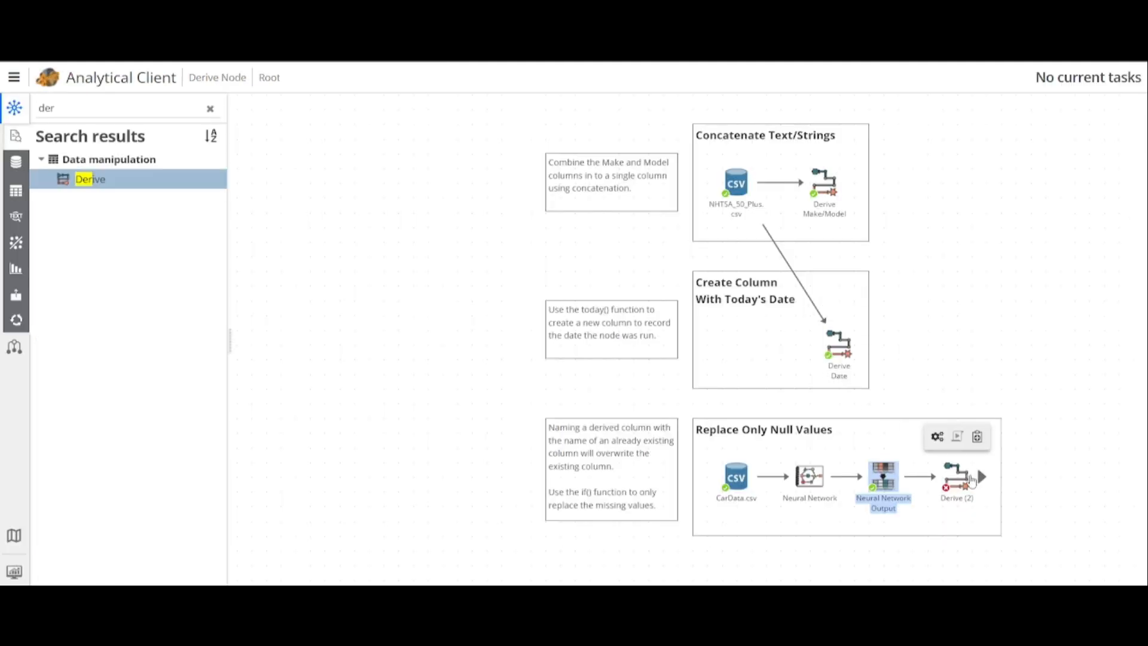
Step: Open the properties of the Derive (2) node and rename its derived column as Power
{"action": "right_click", "coordinate": [950, 477]}
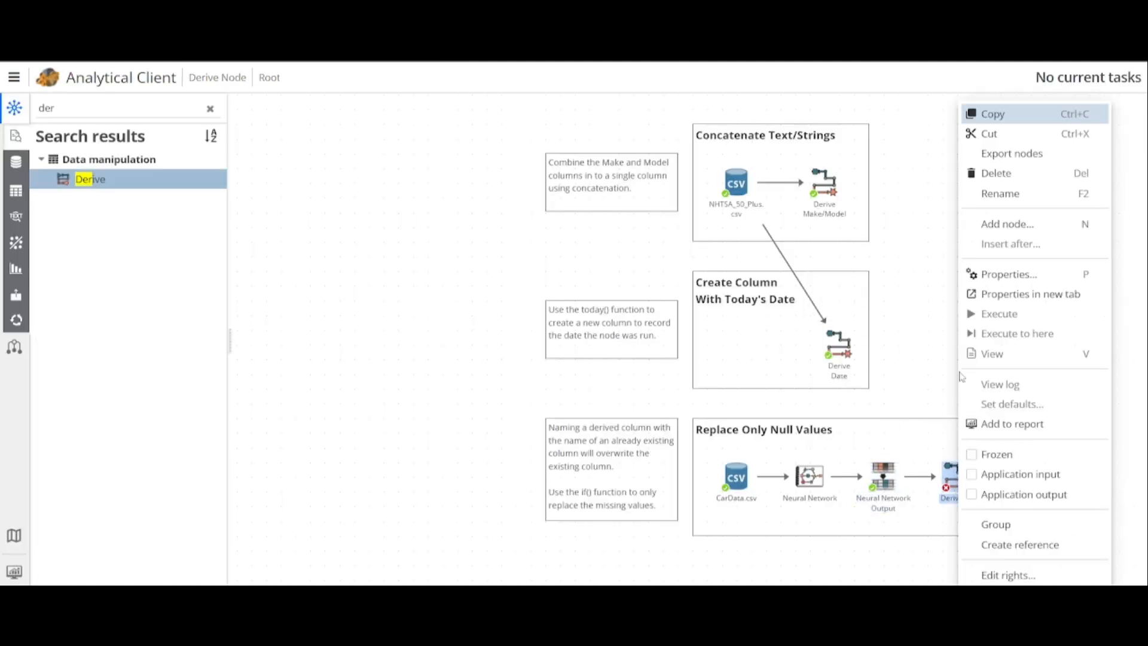
{"action": "left_click", "coordinate": [1000, 274]}
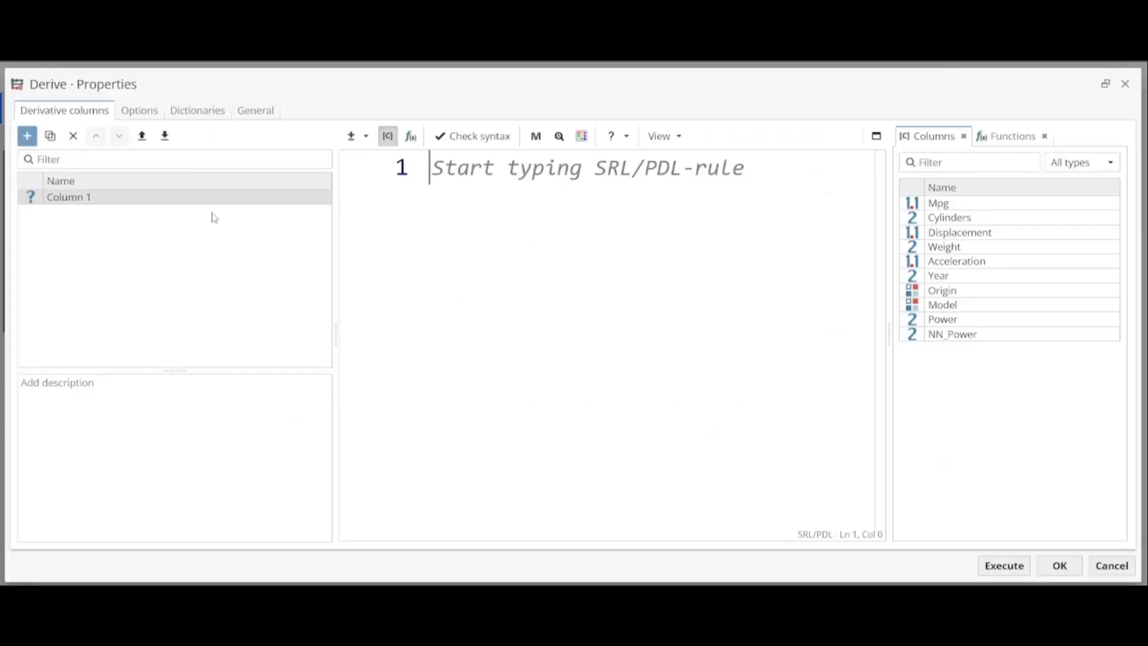
{"action": "left_click", "coordinate": [197, 197]}
{"action": "left_click", "coordinate": [182, 194]}
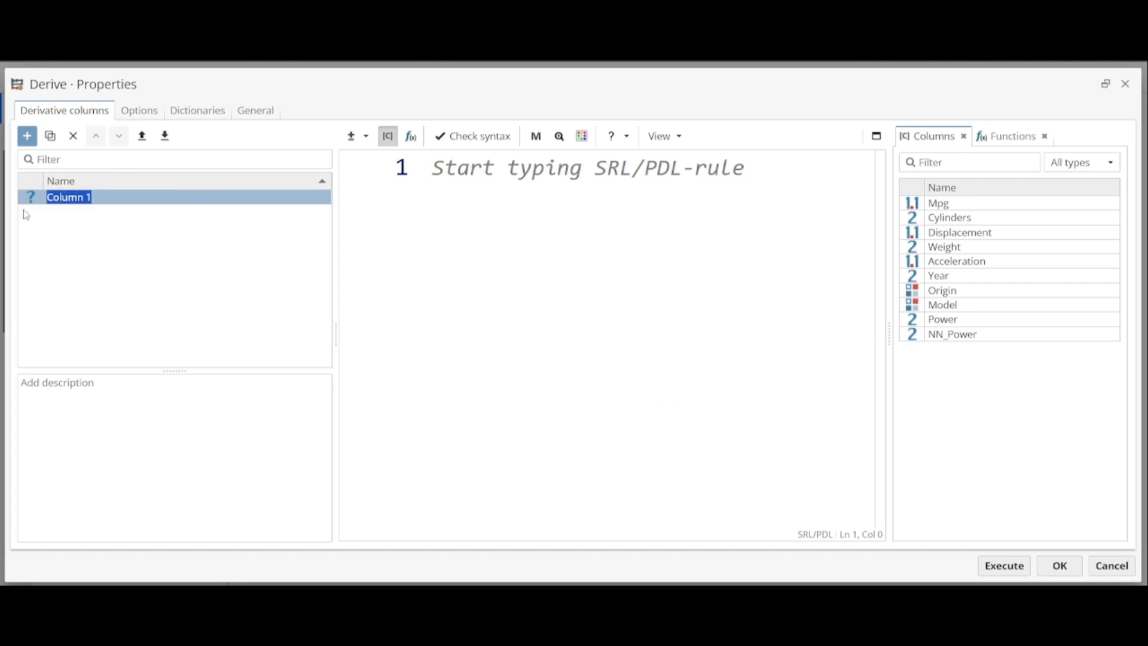
{"action": "type", "text": "Power"}
Step: Start the Power column's rule with an if() function whose condition is isnull([Power])
{"action": "left_click", "coordinate": [529, 232]}
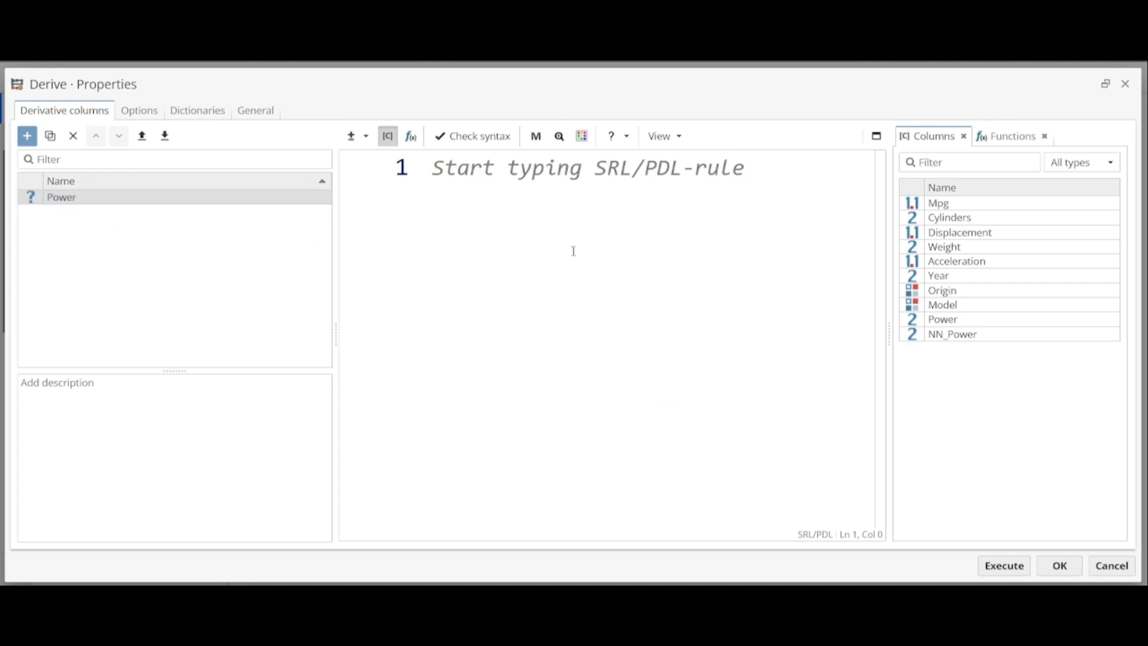
{"action": "type", "text": "if"}
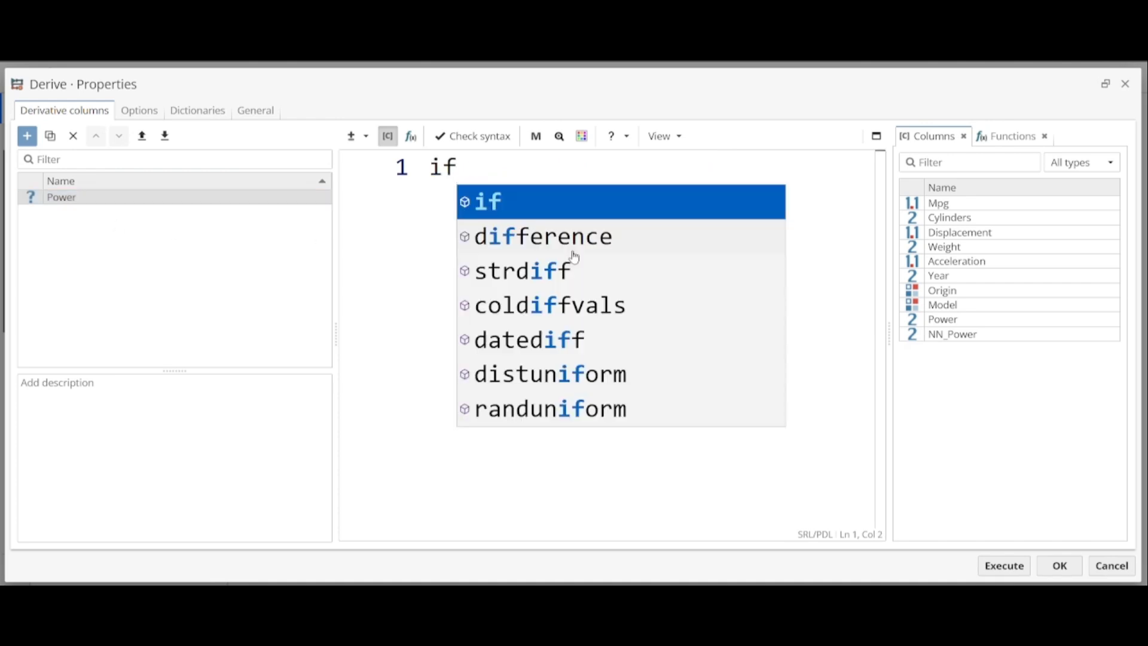
{"action": "type", "text": "("}
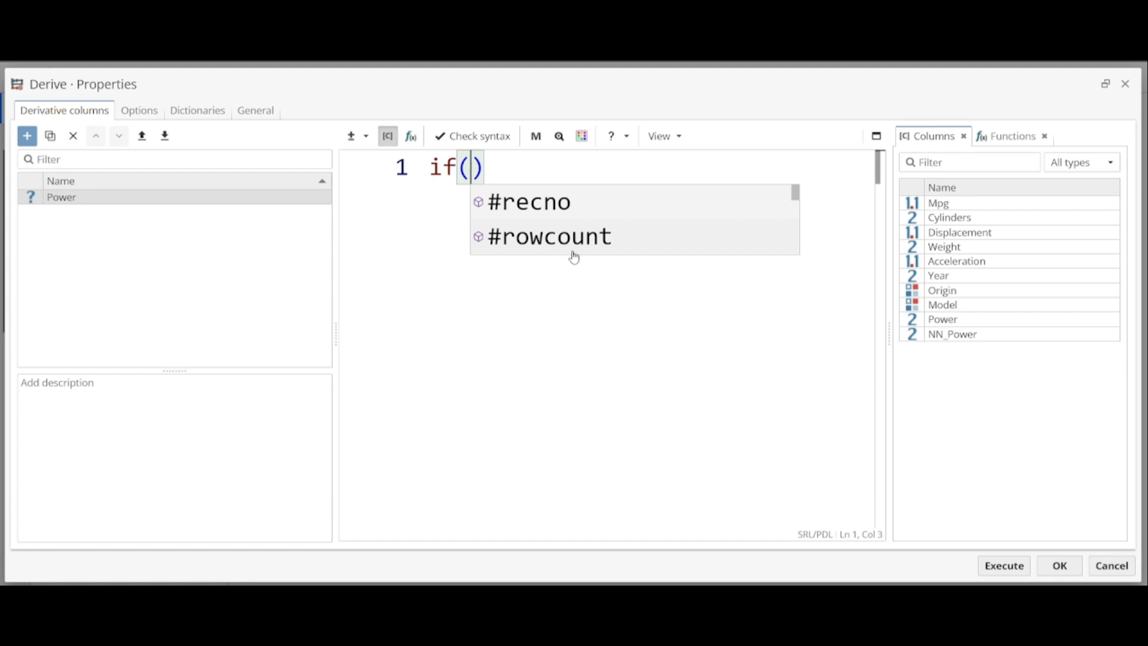
{"action": "type", "text": "isnull"}
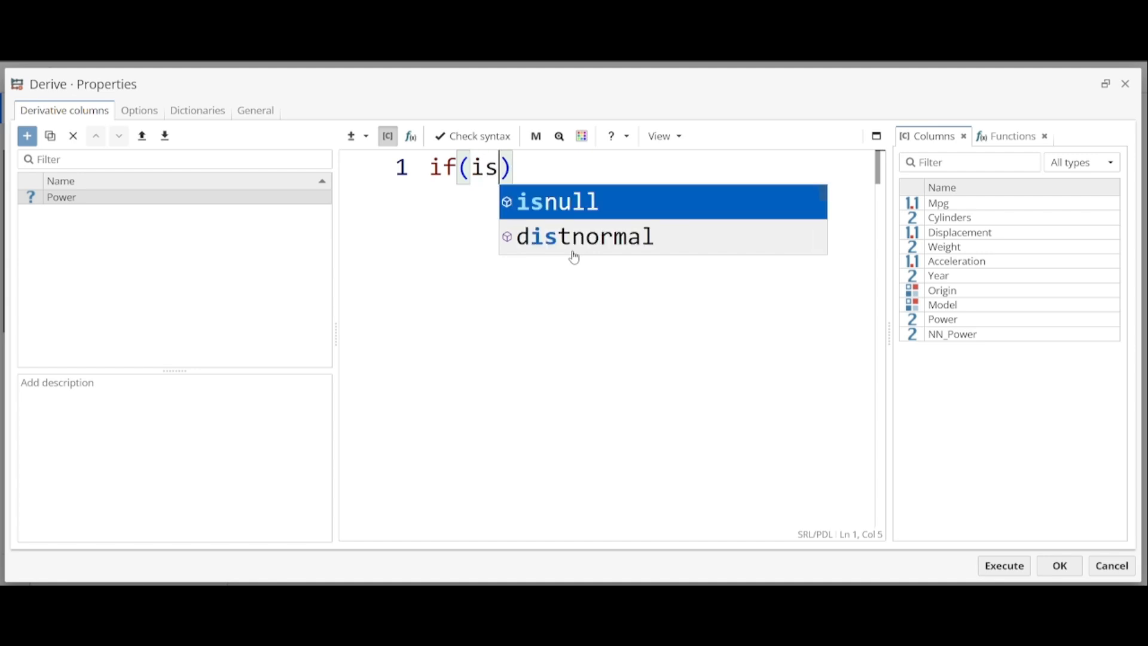
{"action": "type", "text": "("}
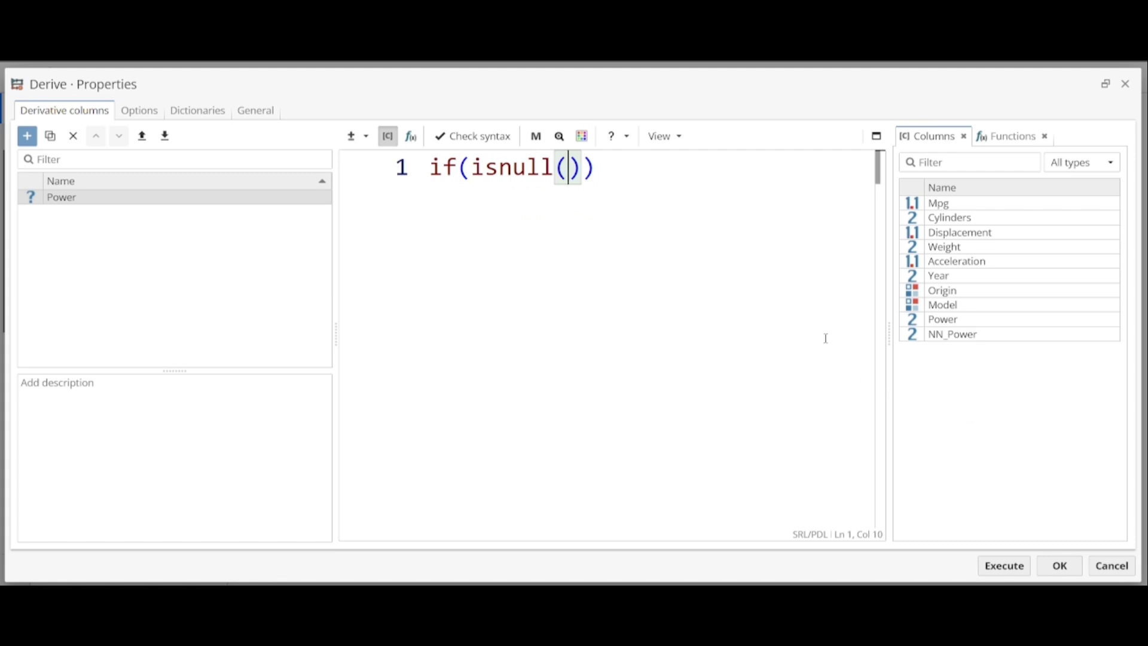
{"action": "left_click", "coordinate": [957, 321]}
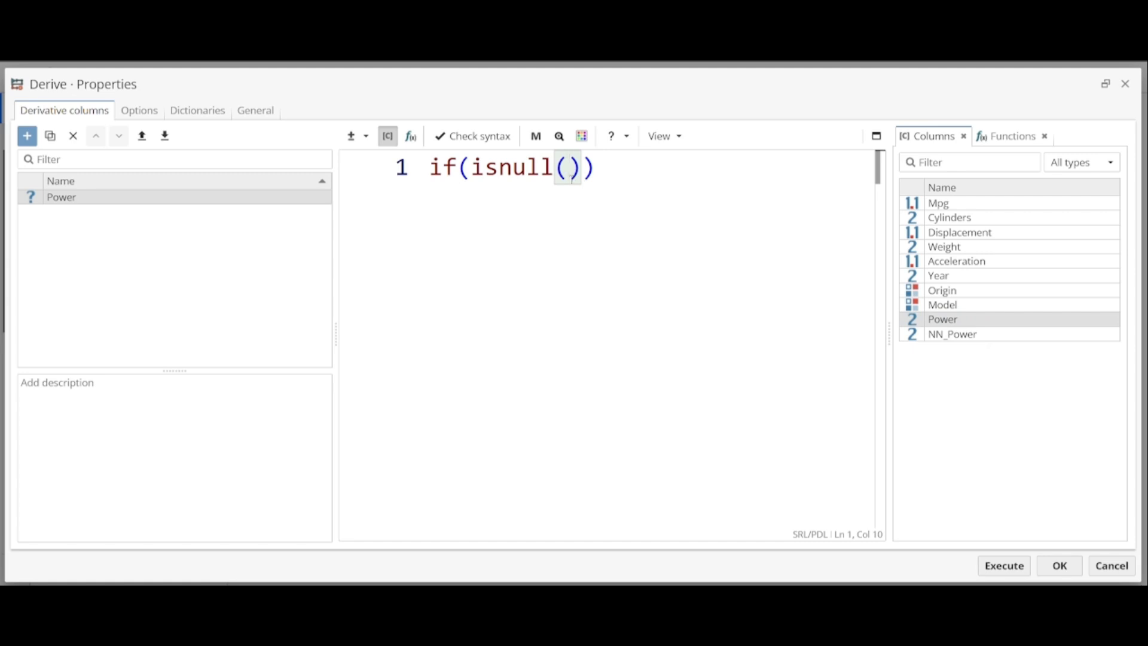
{"action": "double_click", "coordinate": [947, 321]}
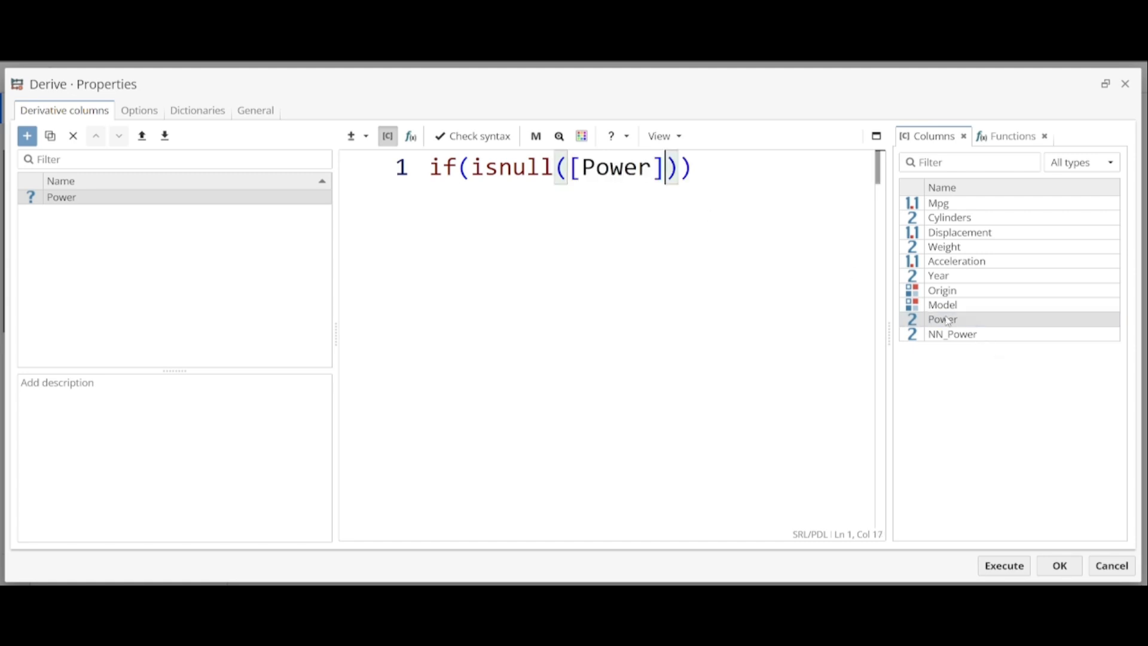
Step: Complete the if() rule with [NN_Power] as the true result and [Power] as the false result
{"action": "left_click", "coordinate": [737, 238]}
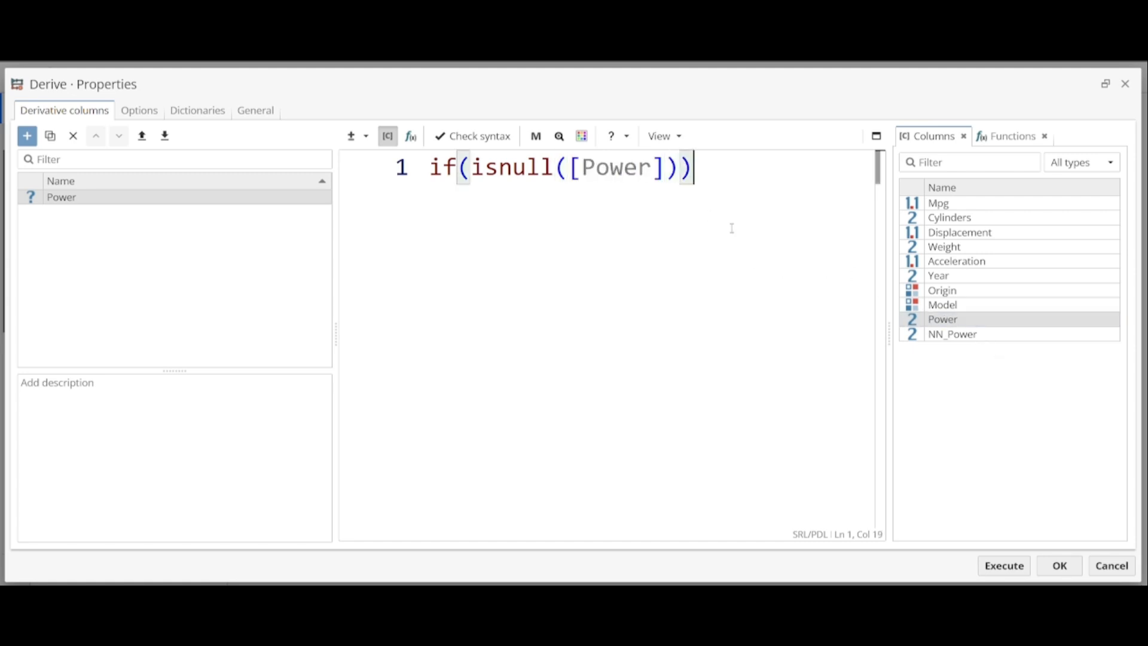
{"action": "left_click", "coordinate": [683, 178]}
{"action": "type", "text": ","}
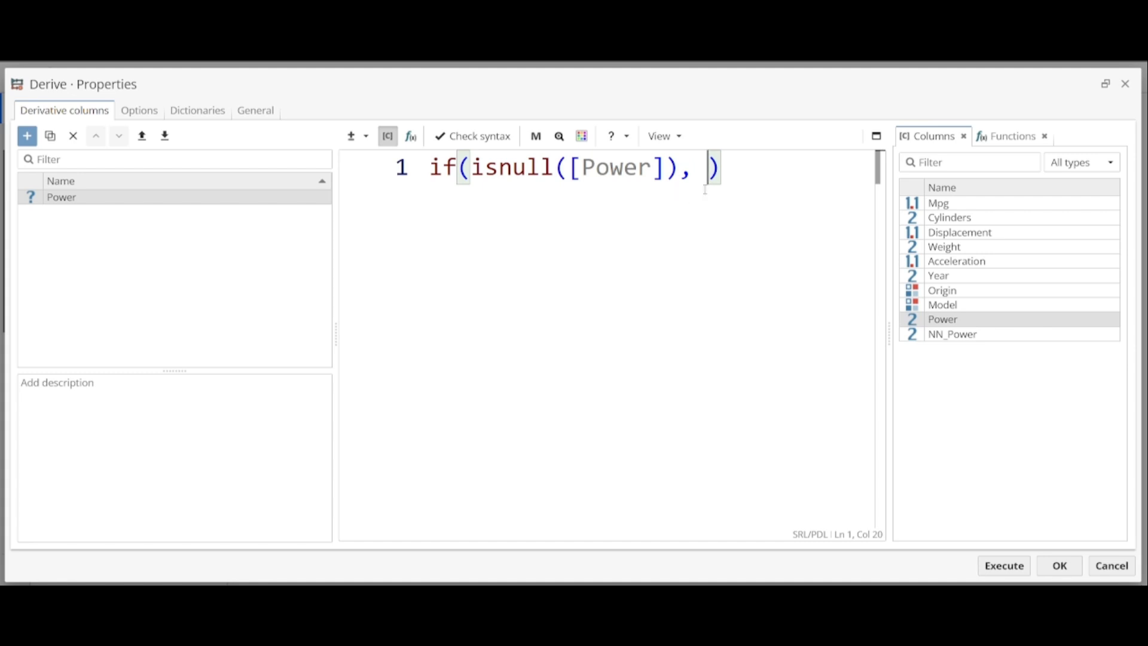
{"action": "left_click", "coordinate": [943, 335]}
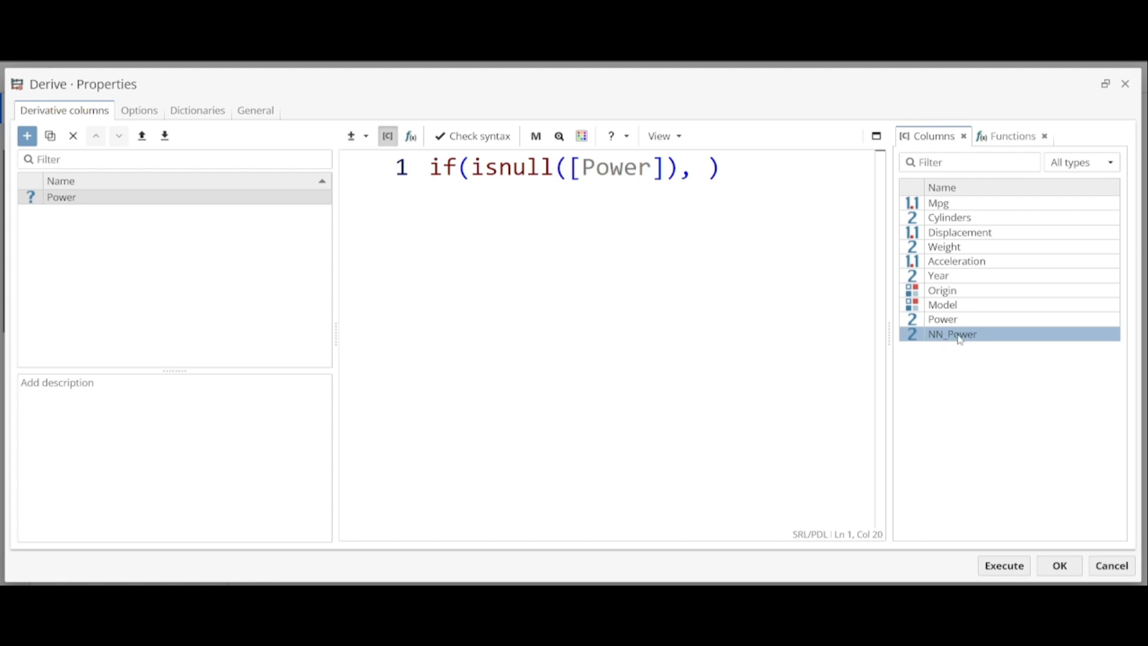
{"action": "double_click", "coordinate": [957, 339]}
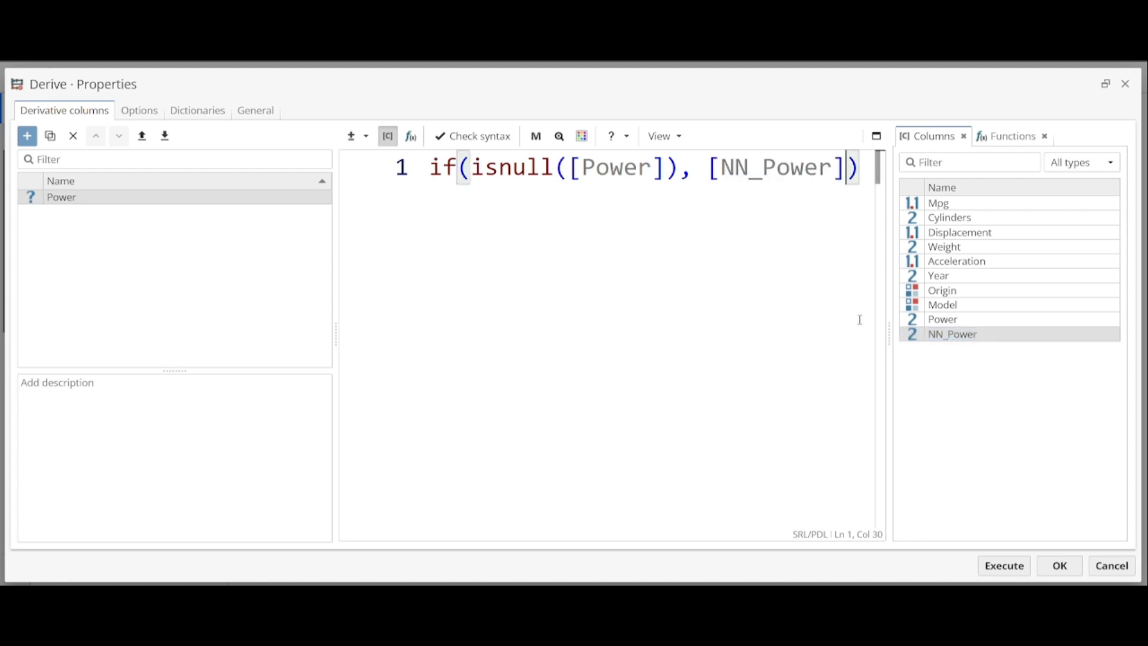
{"action": "type", "text": ","}
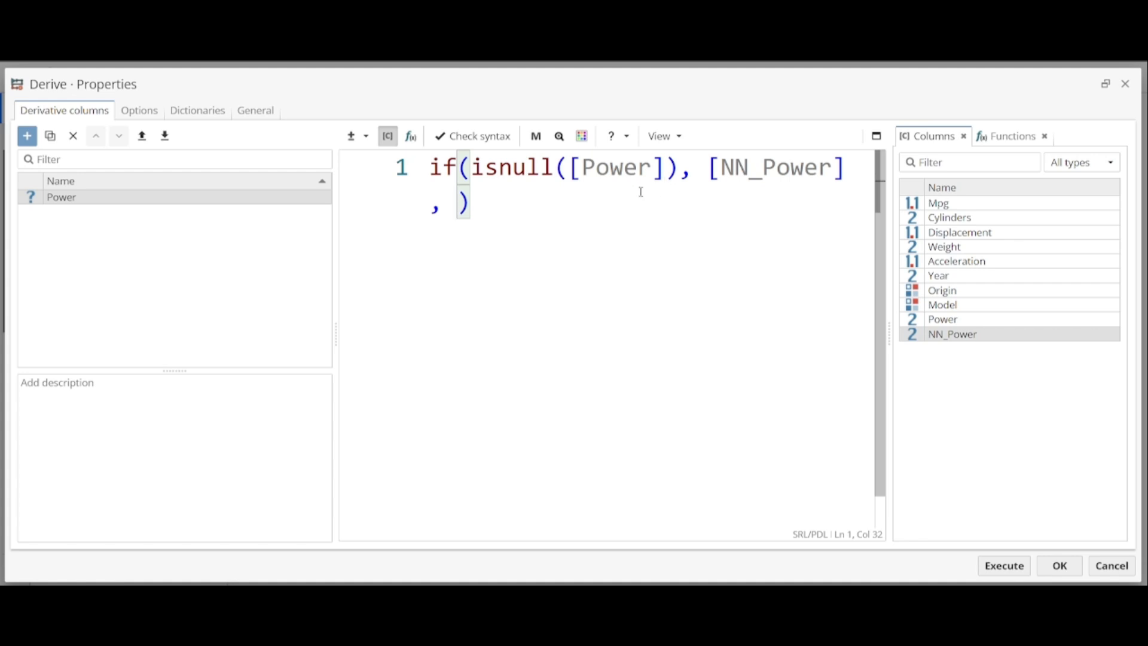
{"action": "left_click", "coordinate": [945, 319]}
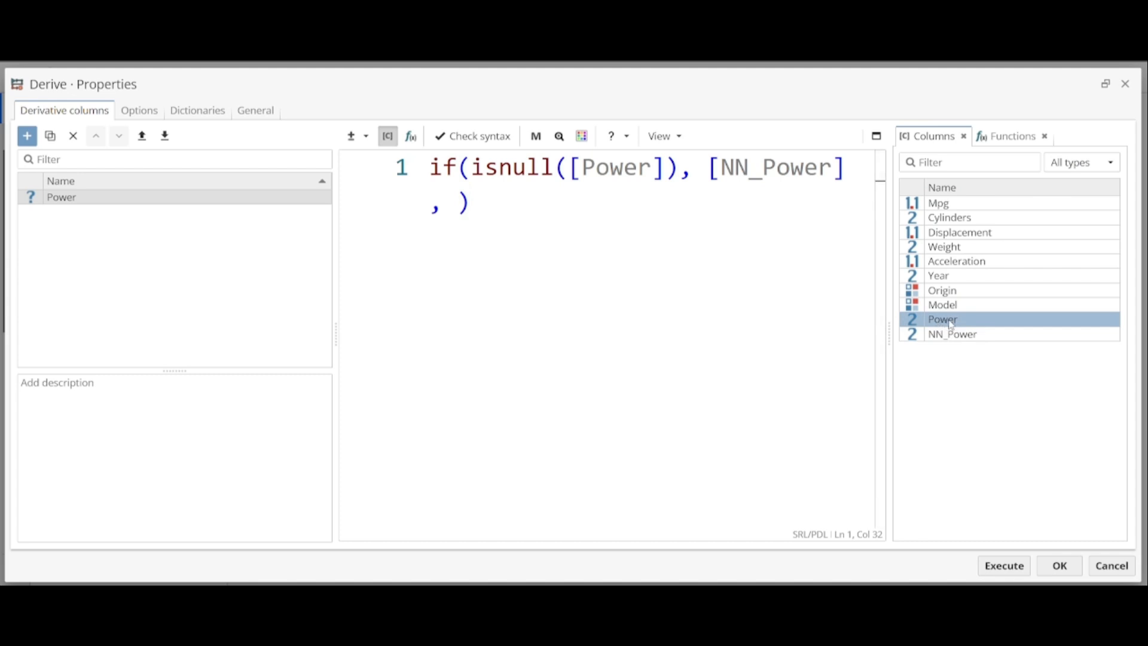
{"action": "double_click", "coordinate": [948, 319]}
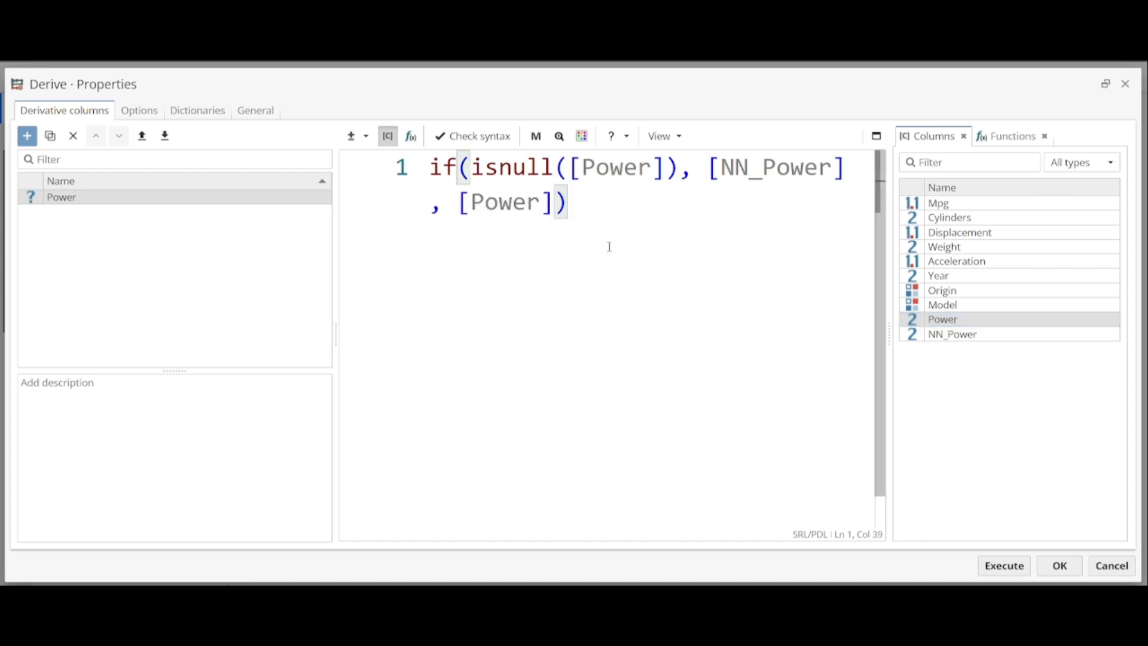
Step: Execute the Derive (2) node and open its output dataset
{"action": "left_click", "coordinate": [1003, 567]}
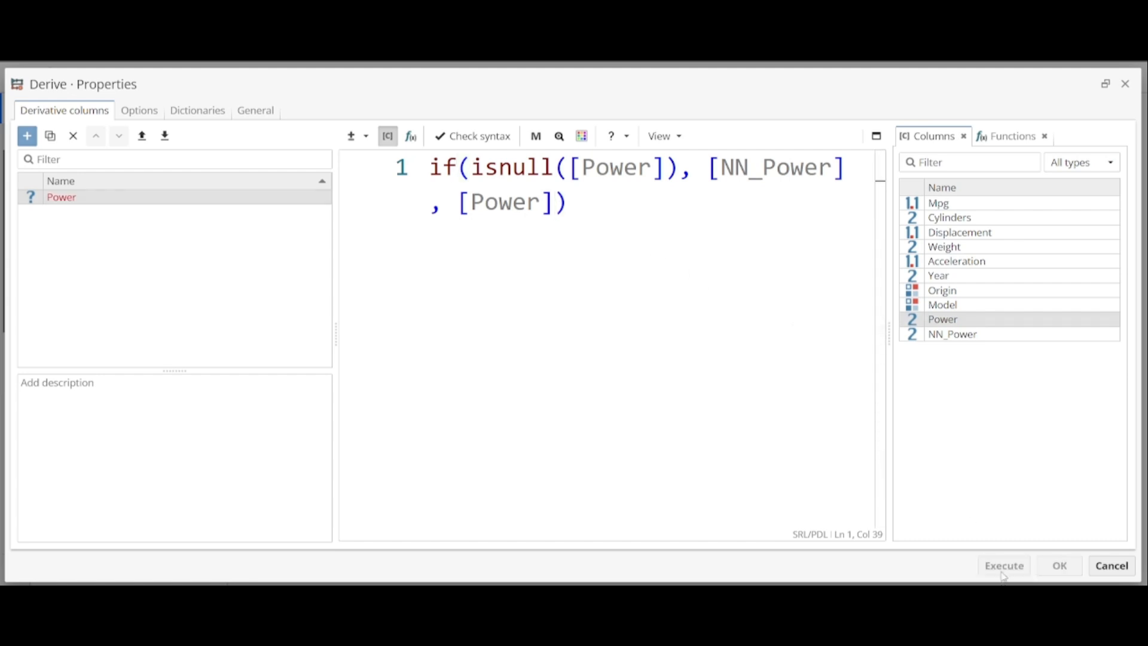
{"action": "double_click", "coordinate": [966, 487]}
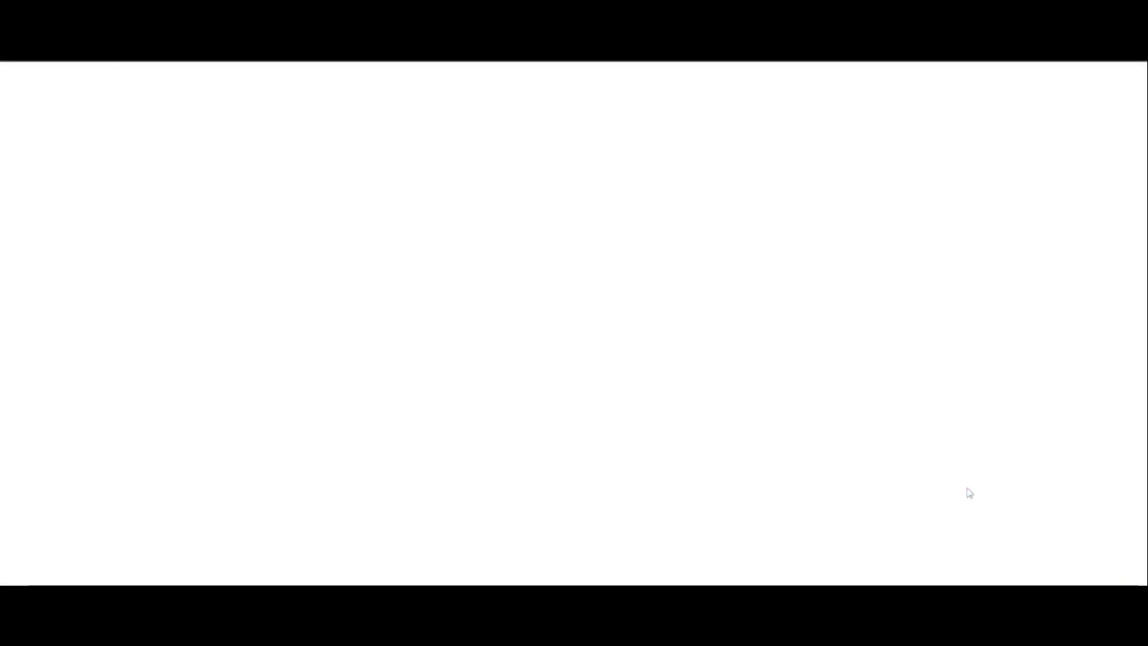